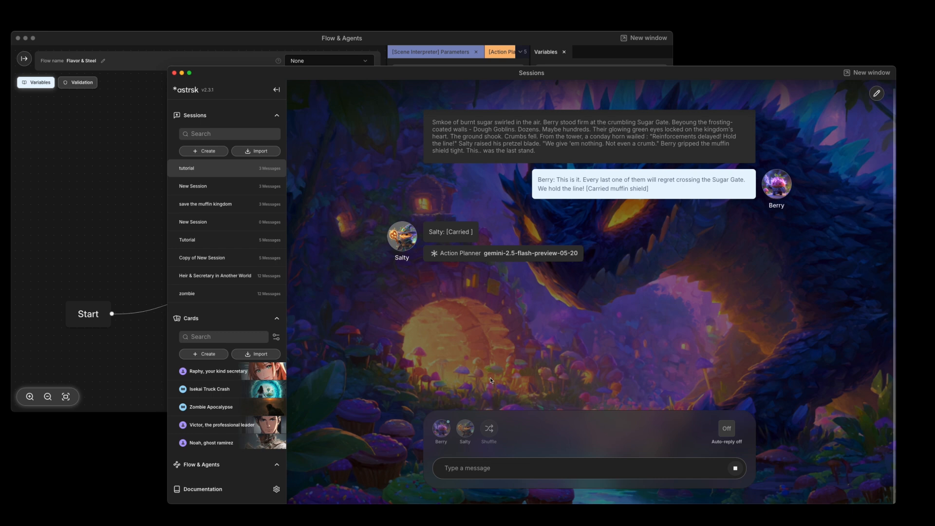
Look over the finished Flavor & Steel flow and the Action Planner agent's parameters and structured output.
left_click(444, 40)
left_click_drag(367, 176, 256, 137)
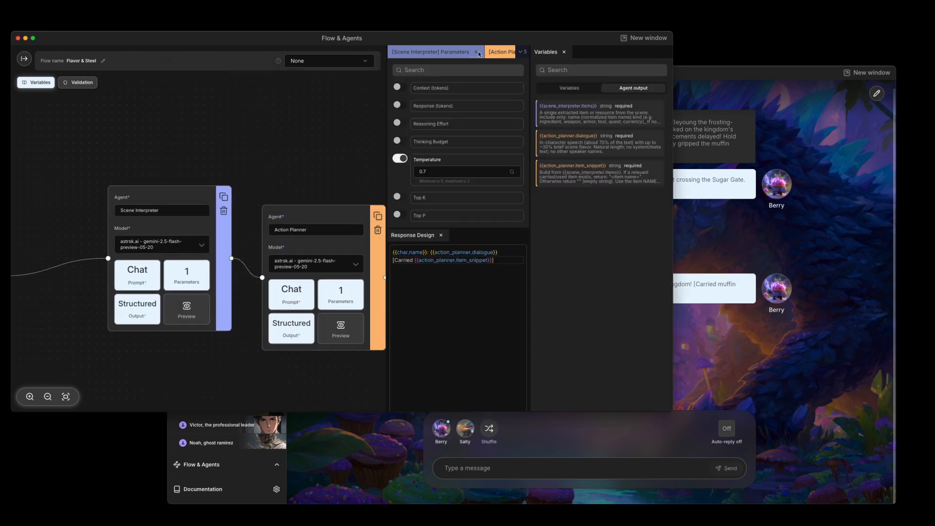
left_click(341, 292)
left_click(291, 326)
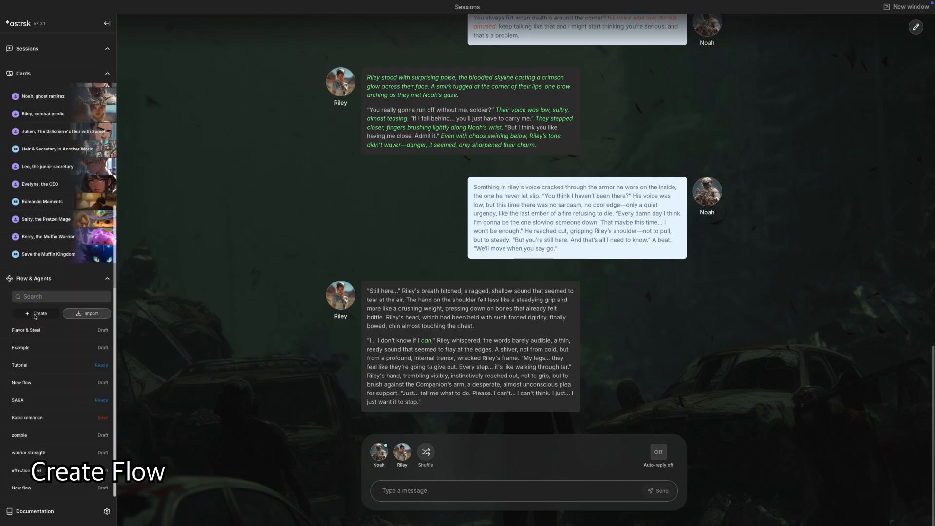
Create a new flow named "Flavor & Steel".
left_click(36, 313)
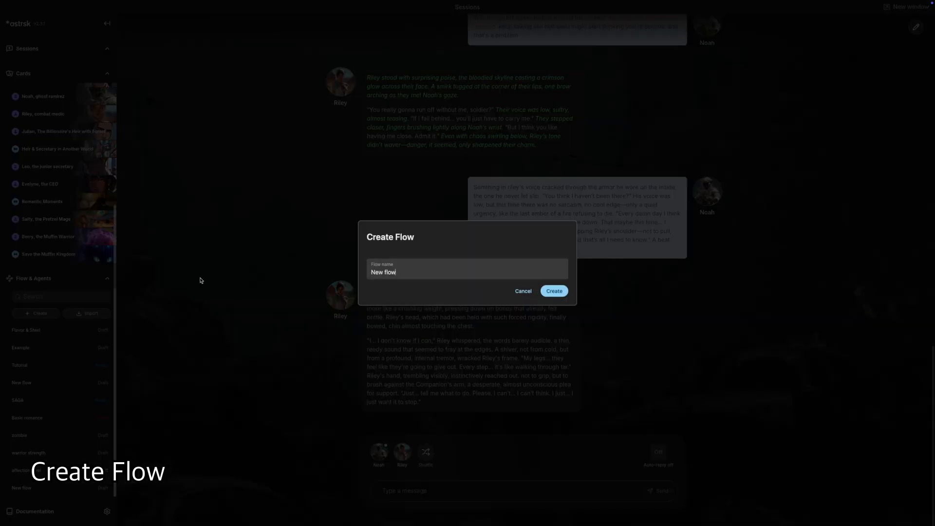
left_click_drag(404, 271, 362, 276)
type("Flavor & S")
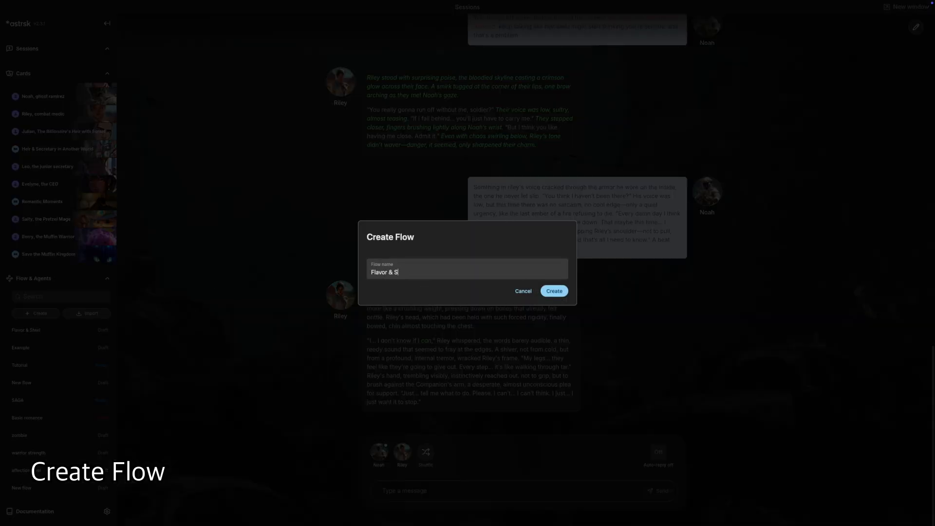
type("teel")
left_click(552, 291)
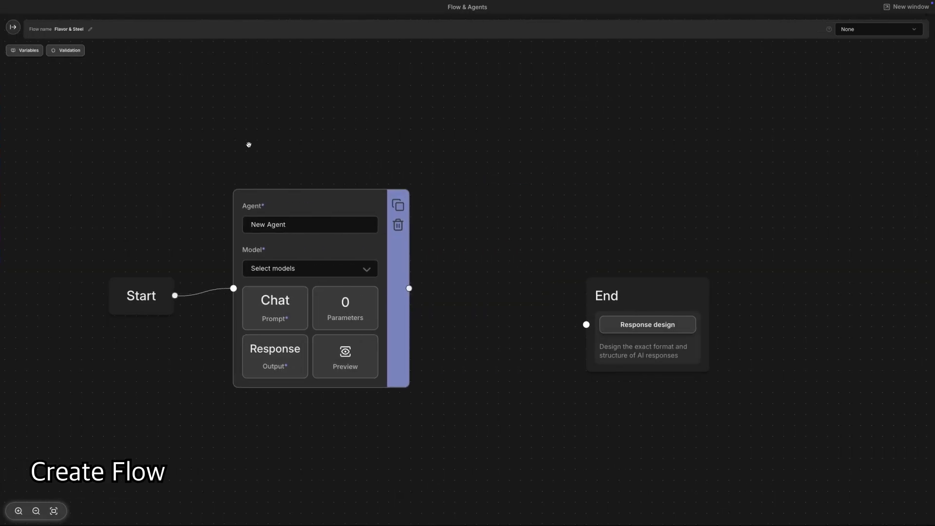
Rename the flow's first agent to "Scene Interpreter".
left_click(313, 225)
key("ctrl+a")
type("S")
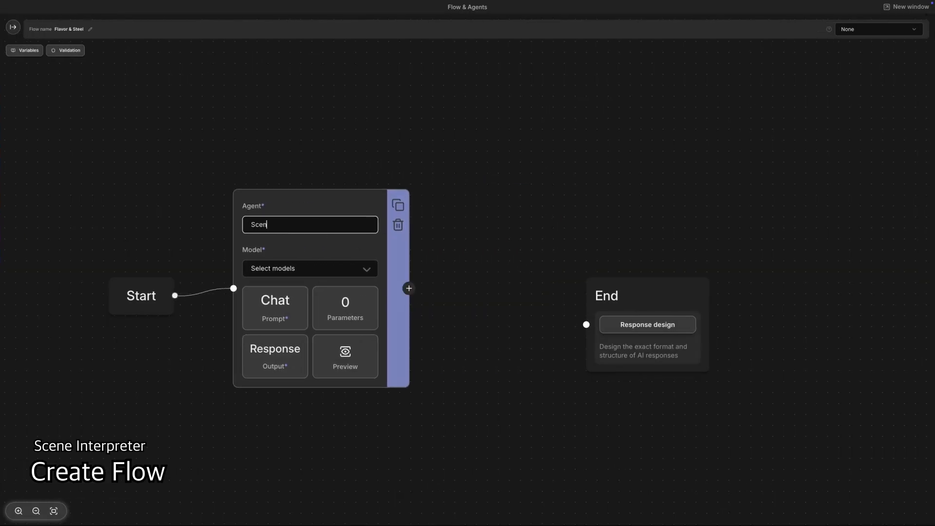
type("cene Interpreter")
Search the models for gemini and assign Google AI Studio's gemini-2.5-flash to the Scene Interpreter agent.
left_click(328, 263)
type("google")
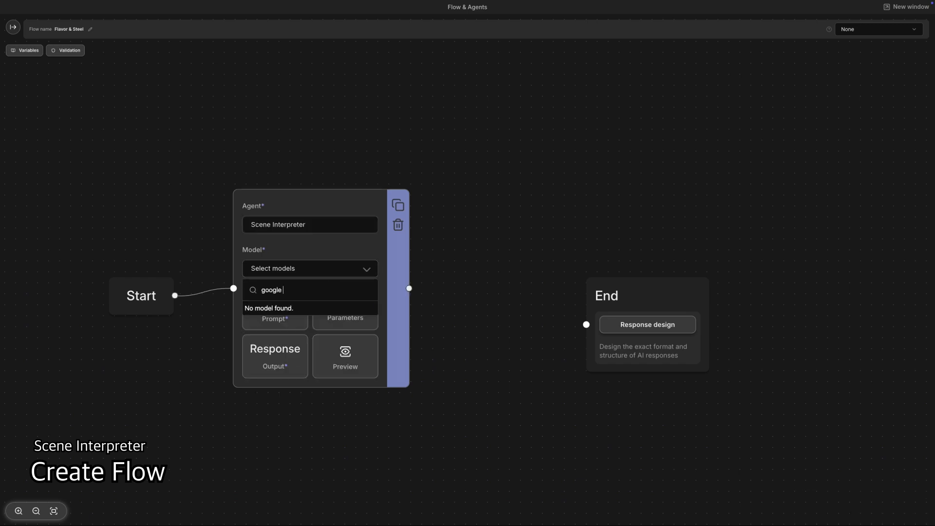
key("BackSpace")
key("BackSpace")
key("BackSpace")
key("BackSpace")
key("BackSpace")
key("BackSpace")
key("BackSpace")
type("ge")
scroll(306, 355, "down", 5)
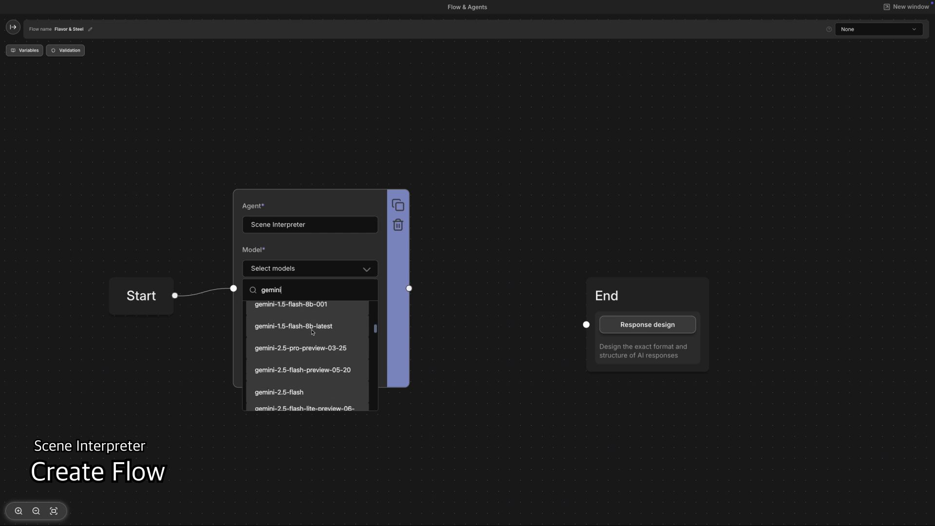
left_click(276, 321)
Begin the agent's Message 1 prompt with "Role : Scene Interpreter. From the latest scene + bref history, extract only tangible items/resources that exist now.".
left_click(276, 321)
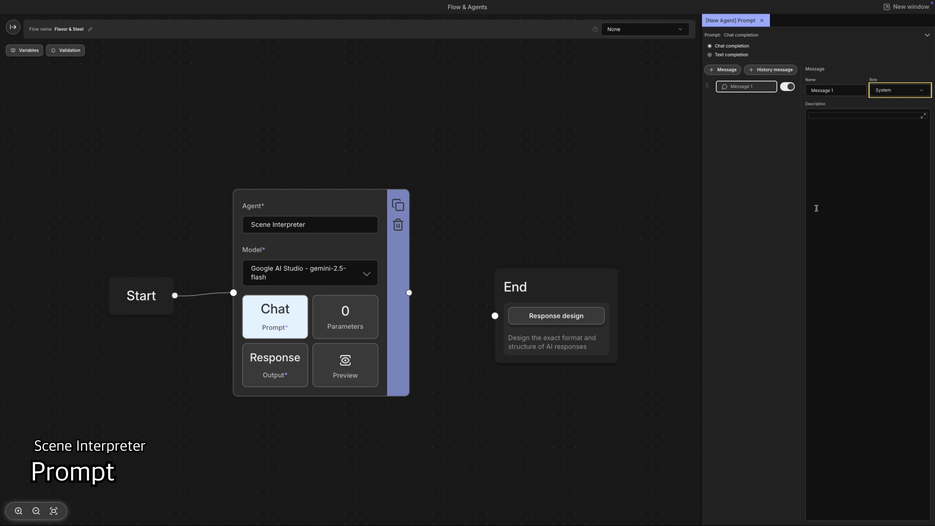
left_click(807, 184)
type("Role : Scene Interpreter.")
key("Return")
type("From the latest scene + bref history, ex")
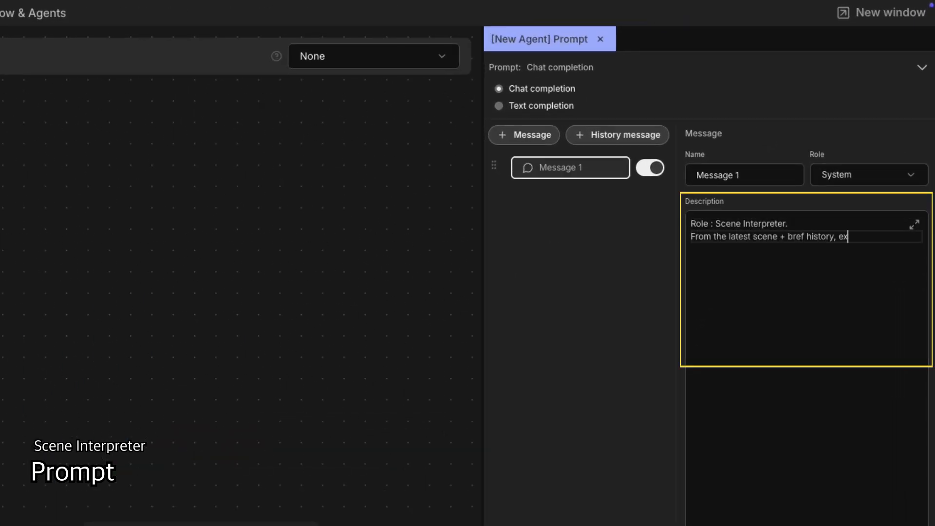
type("tract only tangible items/resources that exist now.")
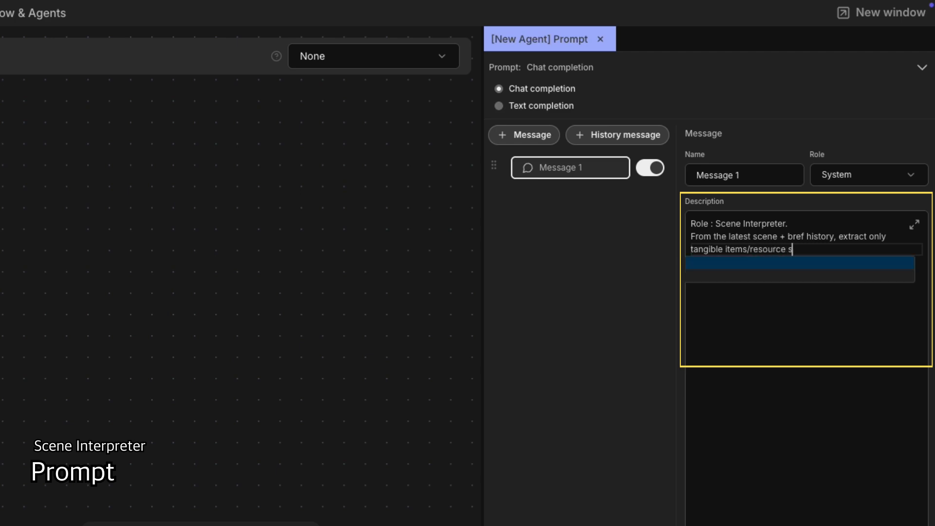
Add a new line to Message 1: "Return a unique list (no inventions, no guesses). Keep names short normalized.".
key("Return")
type("Return a unique list (no inventions, no guesses). Keep names ")
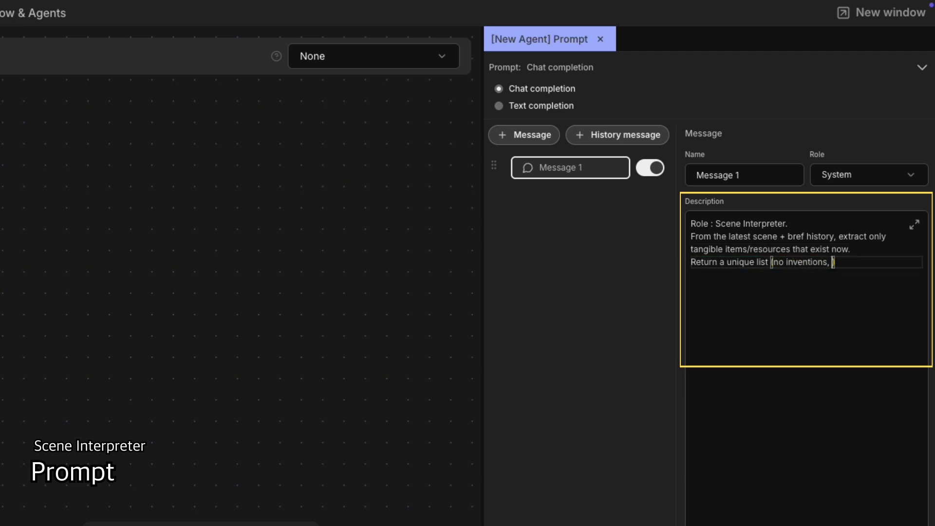
type("short normalized.")
left_click(645, 236)
Add a history message to the prompt and name it "History Message (last 8 messages)".
left_click(630, 135)
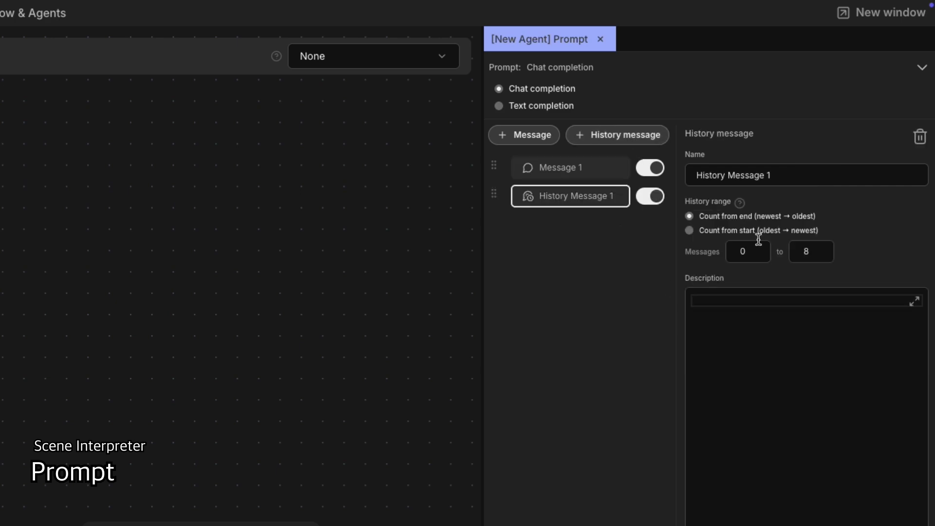
left_click(792, 176)
key("BackSpace")
type("(last 8 messages")
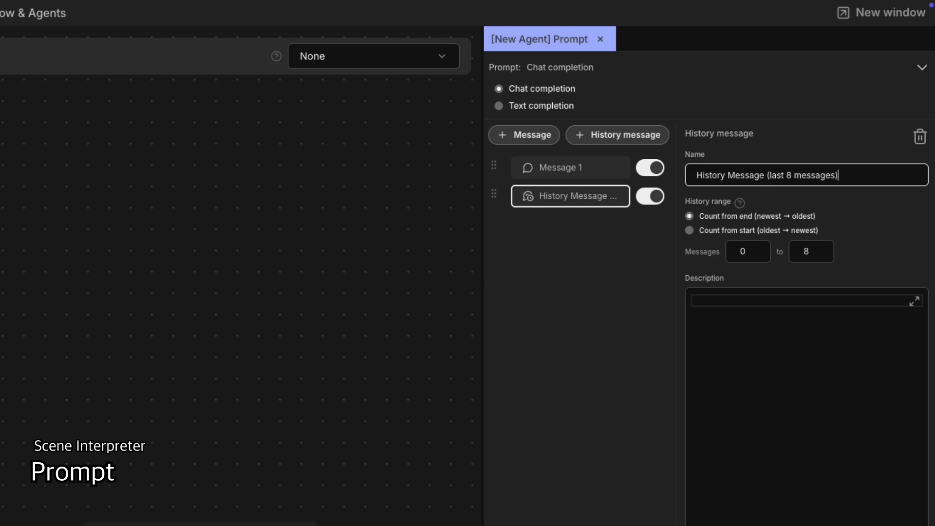
Show the flow's variables and dock them in their own pane beside the prompt editor.
left_click(776, 296)
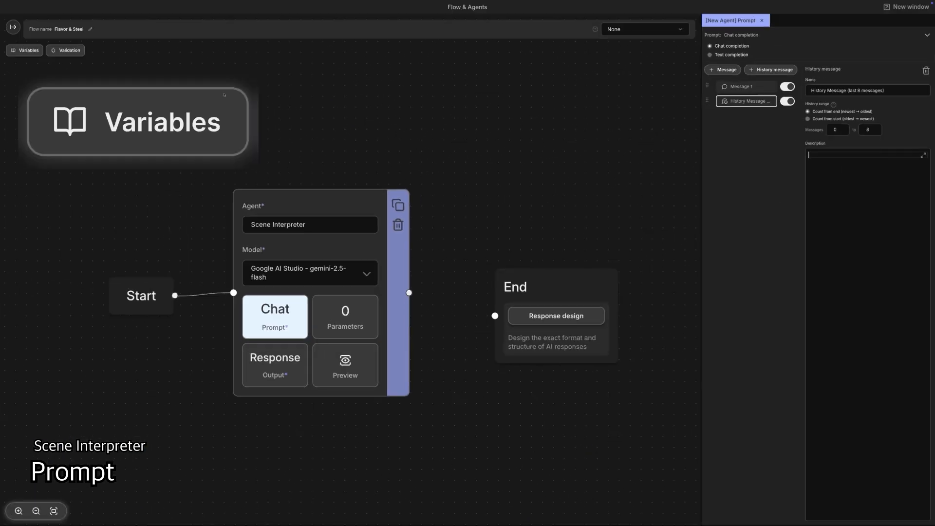
left_click(30, 52)
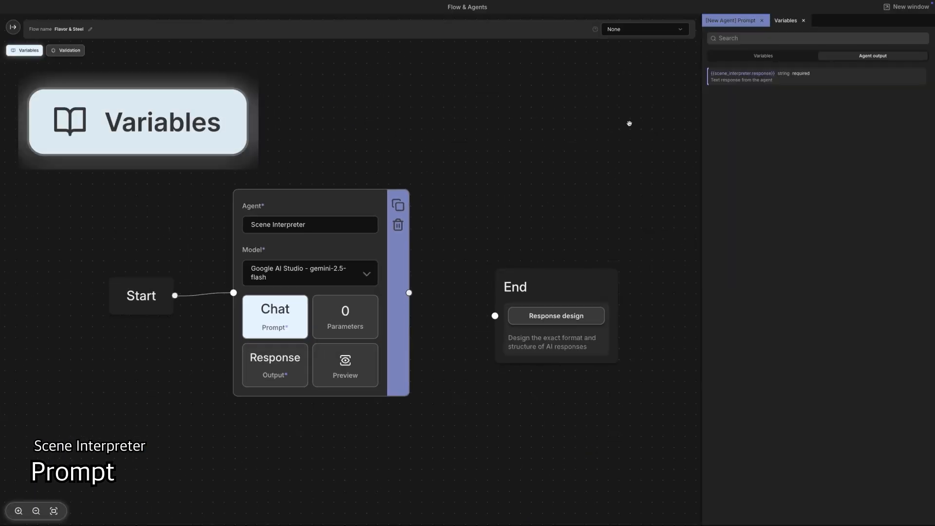
left_click_drag(787, 22, 927, 60)
left_click_drag(311, 160, 742, 158)
left_click_drag(655, 180, 599, 184)
Insert the {{turn.content}} history variable into the history message's description.
left_click(829, 58)
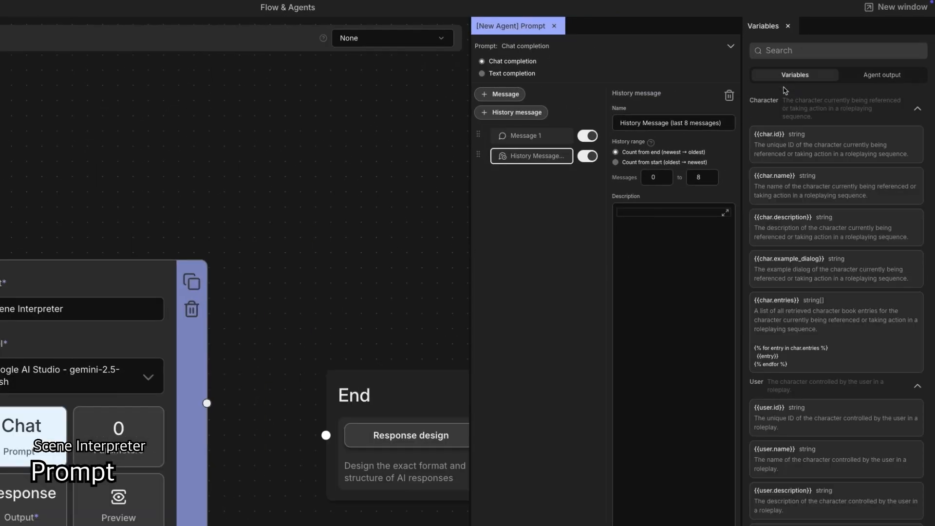
scroll(800, 203, "down", 15)
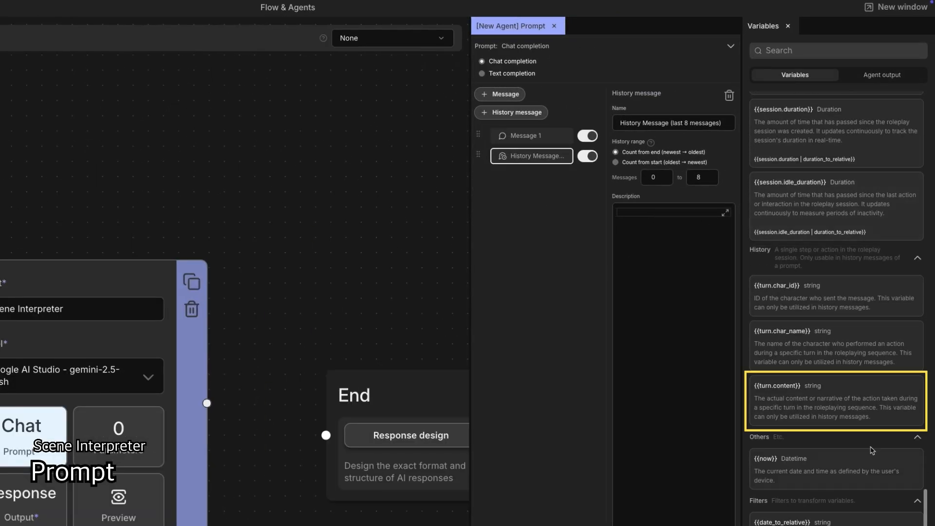
left_click(840, 407)
left_click(577, 346)
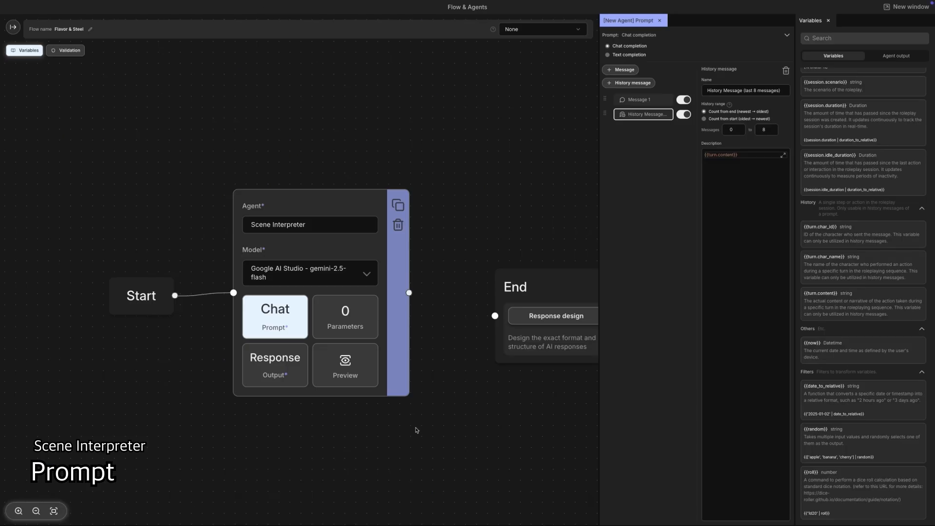
Switch the Scene Interpreter's output to structured output and add a String field named "item".
left_click(36, 510)
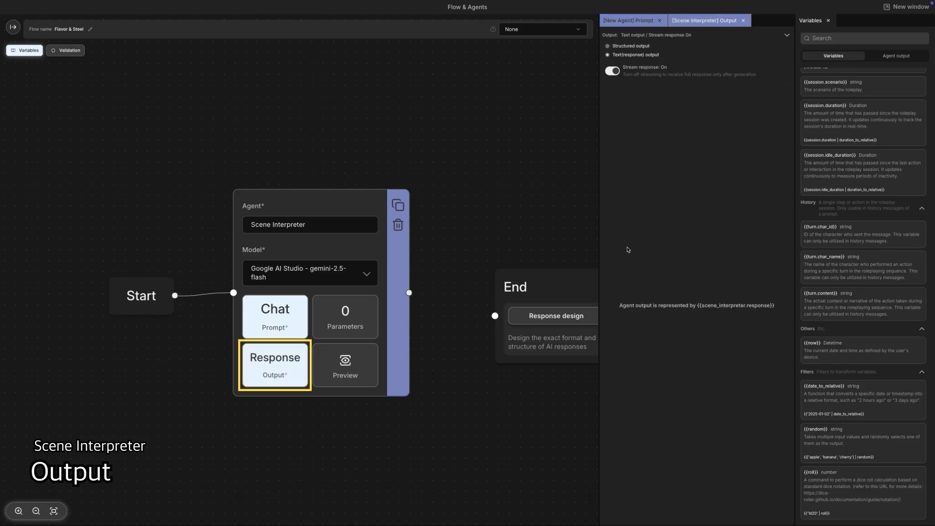
left_click(633, 46)
left_click(695, 324)
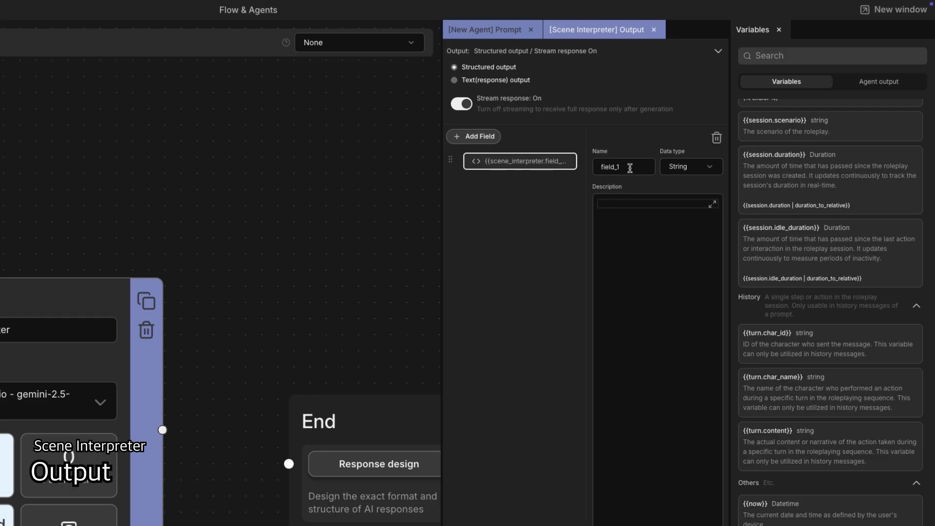
double_click(726, 114)
type("item")
Start the item field's description with "A single extracted item or resource from the scene. influde only:" followed by "name (normalized item name)".
left_click(645, 203)
type("A sin")
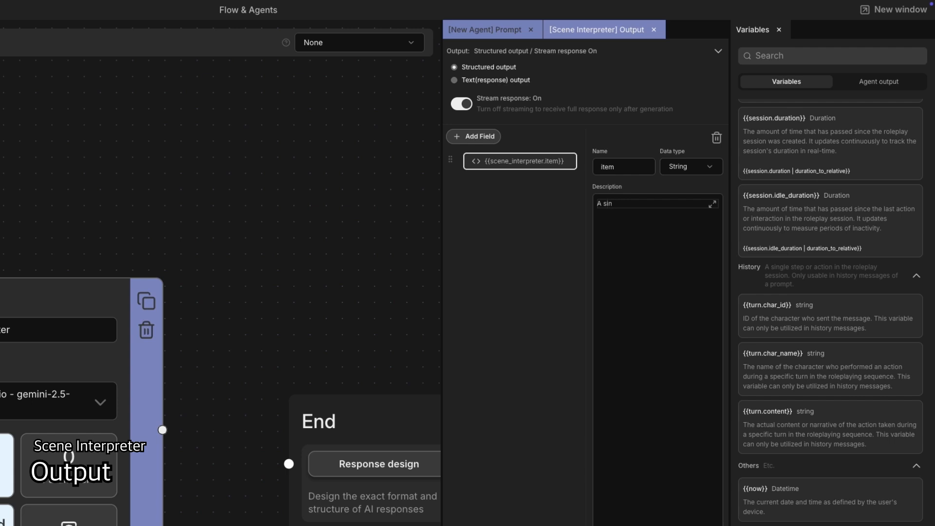
type("gle extracted item or resource from the sc")
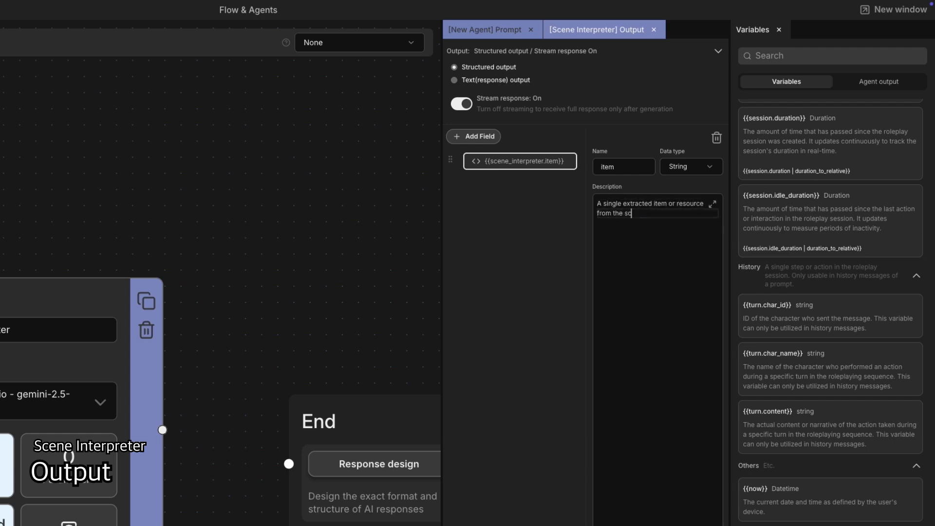
type("ene. influde only:")
key("Return")
key("Return")
type("name (normaliz")
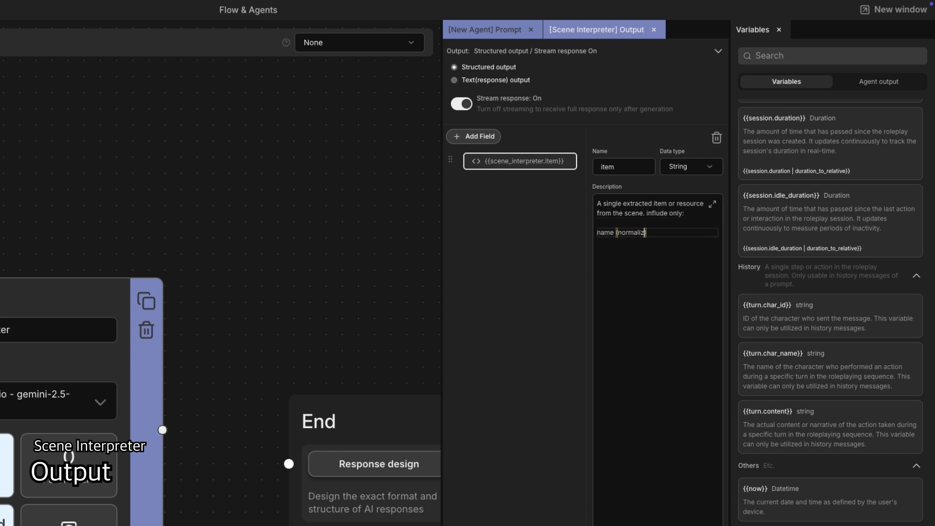
type("ed item name)")
key("Return")
key("Return")
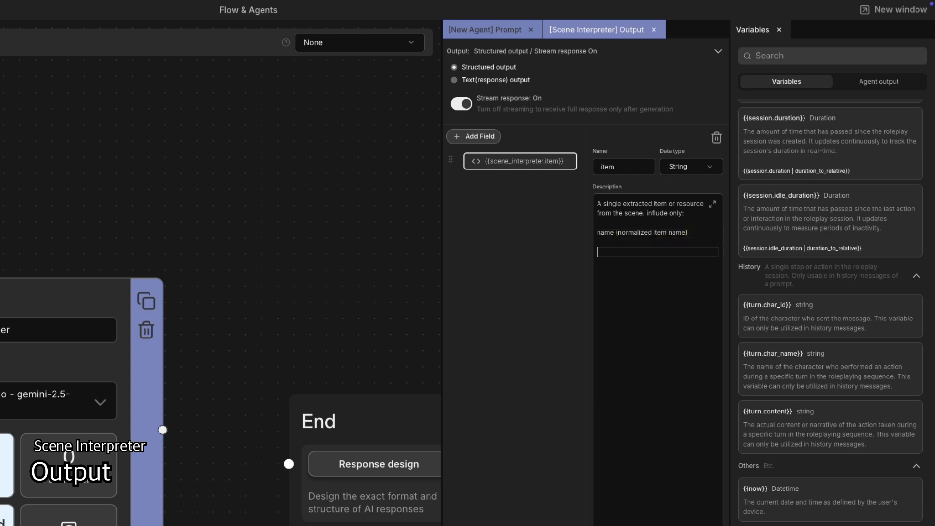
Extend the item description with "kind (e.g. ingredient, weapon, armor, tool, quest, currency)" and "If no item is found, return an empty srting.".
type("kind (e.g. ingredient, weapon, armor, toom")
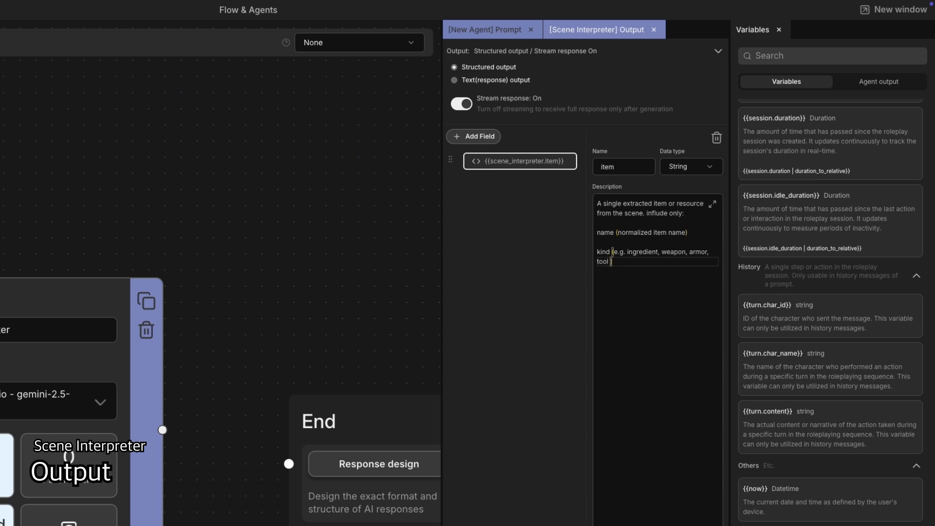
type(", quest, currn")
type("cy")
key("End")
key("Return")
key("Return")
type("If no item is found, return an empty srting.")
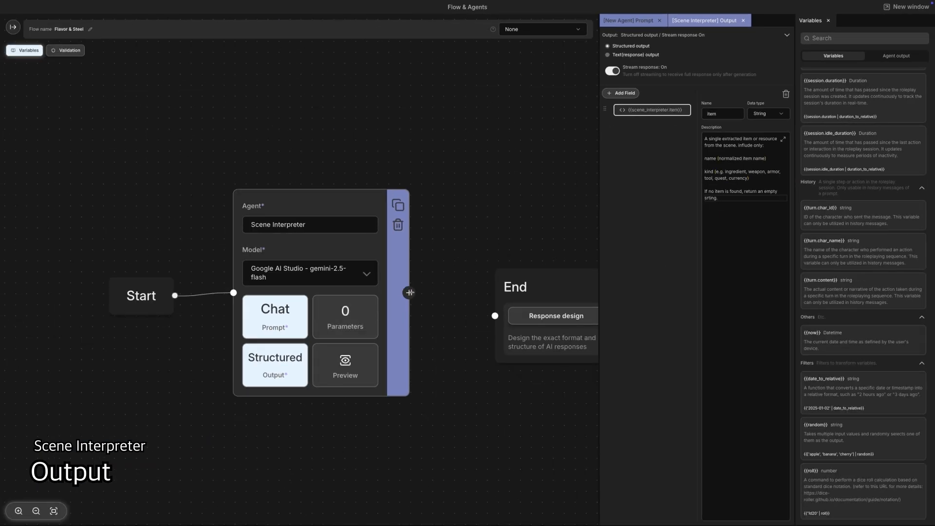
Add a second agent connected after the Scene Interpreter and name it "Action Planner".
scroll(409, 293, "down", 1)
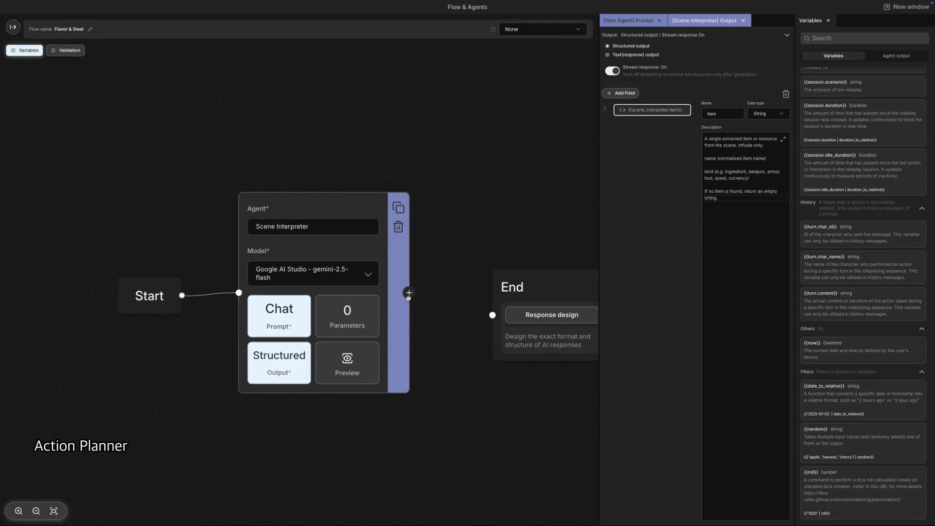
left_click(409, 293)
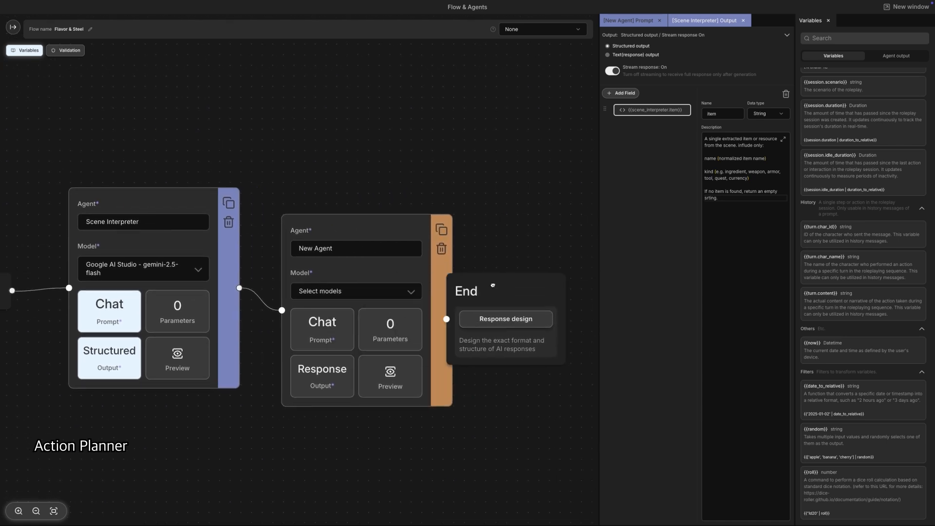
left_click(245, 238)
key("ctrl+a")
type("Ac")
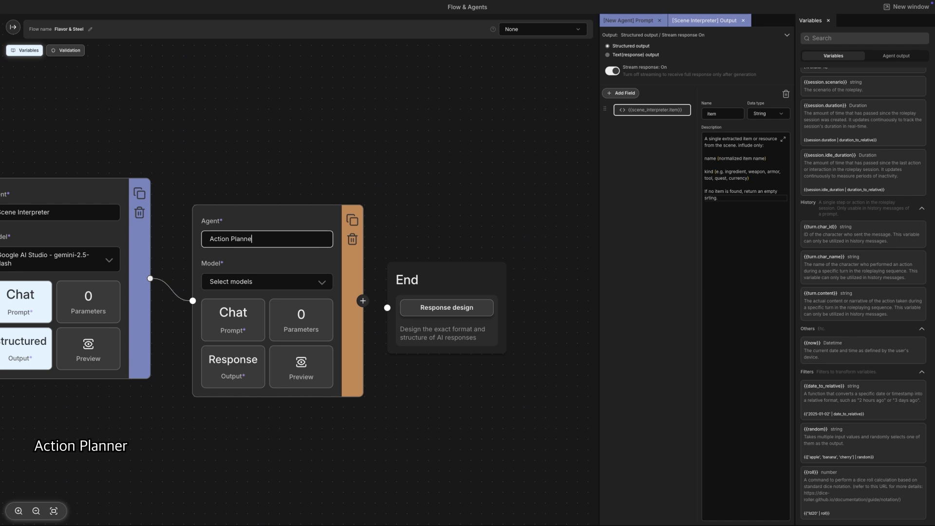
Assign Google AI Studio's gemini-2.5-flash model to the Action Planner agent.
left_click(244, 276)
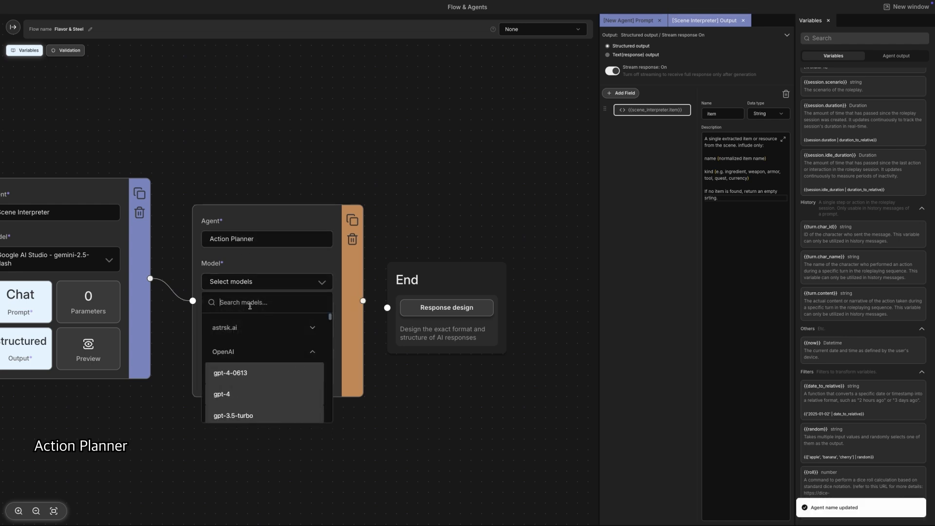
type("gemini")
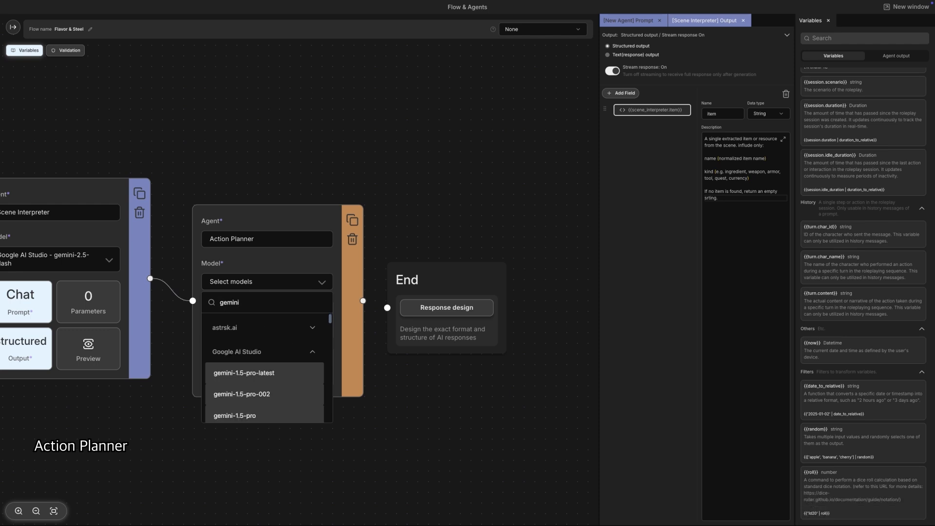
scroll(265, 387, "down", 5)
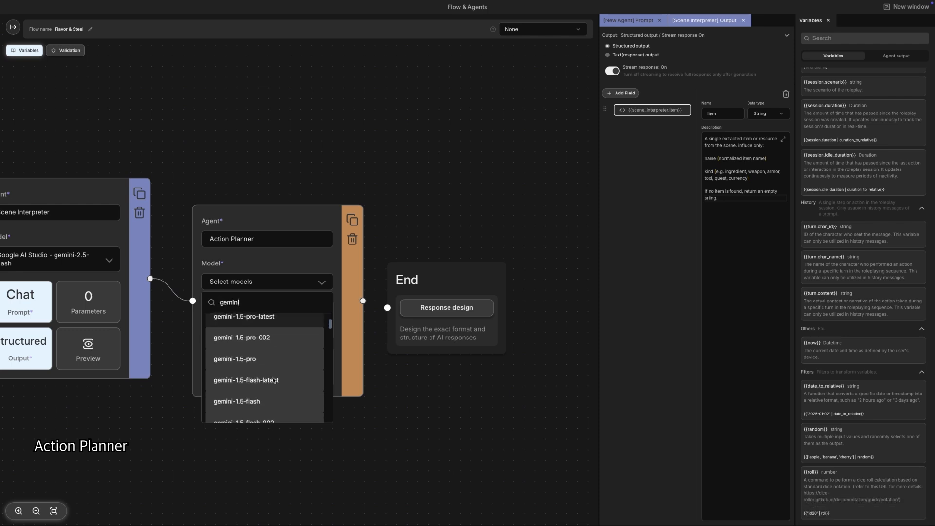
left_click(265, 386)
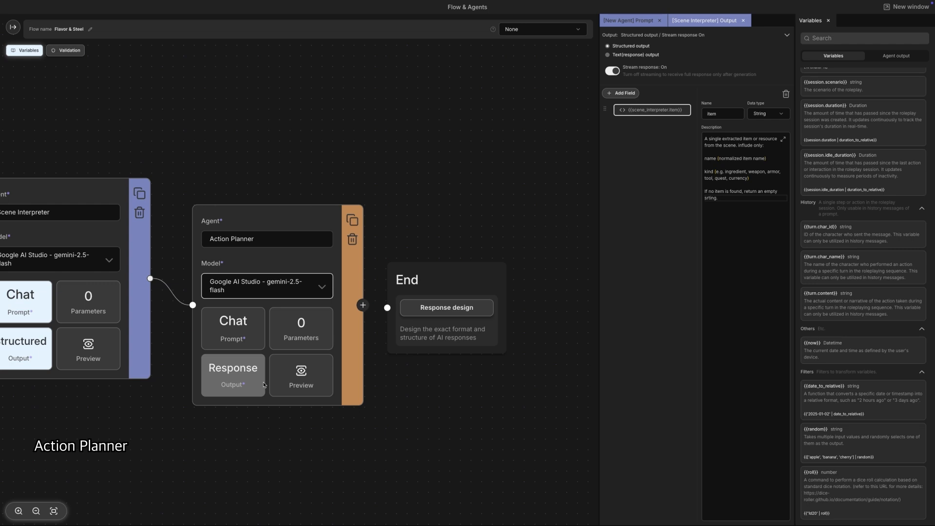
left_click_drag(383, 247, 292, 224)
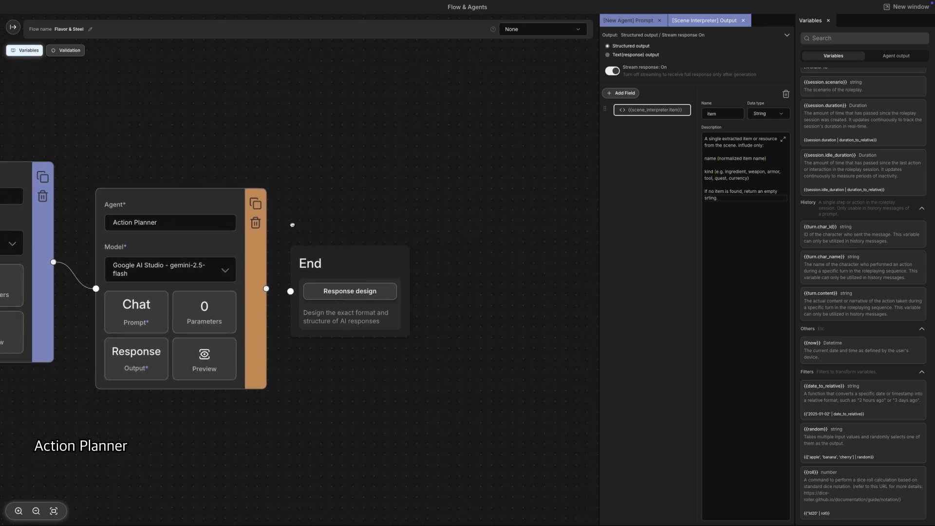
Add a system message to the Action Planner's chat prompt, starting with "Role : Action Planner for {{char.name}}.".
left_click(135, 314)
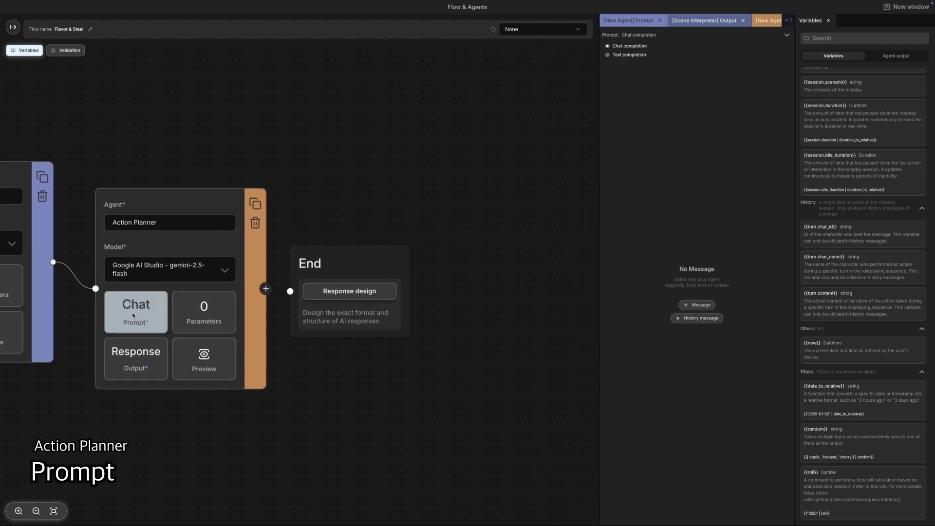
left_click(689, 304)
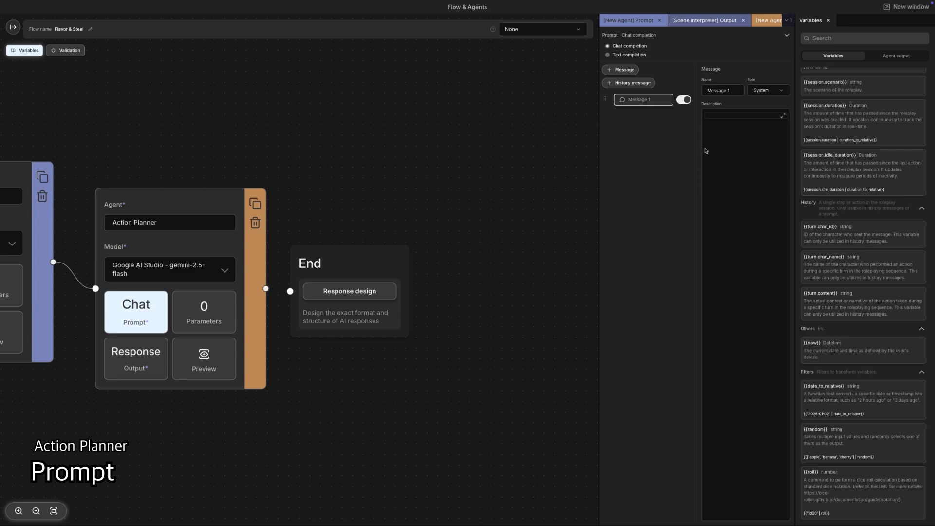
left_click(715, 129)
type("Ro")
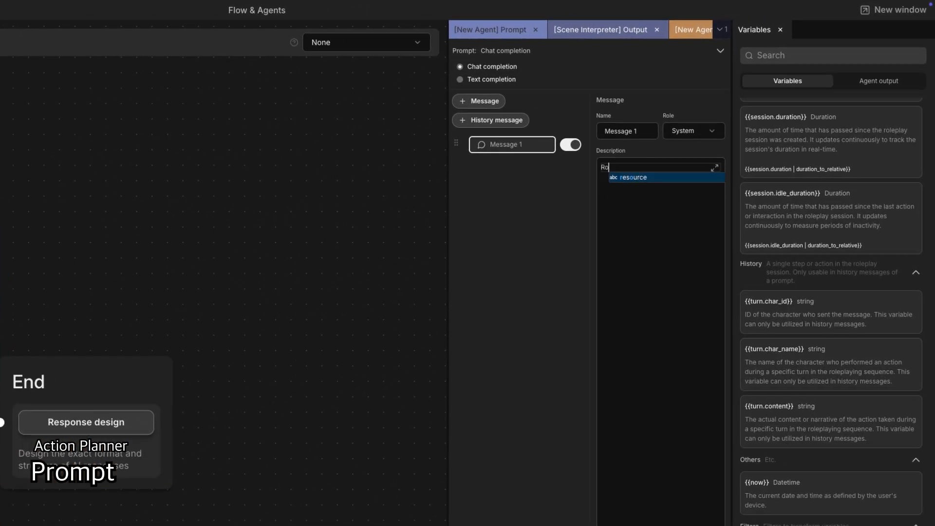
type("le : Action Planner for")
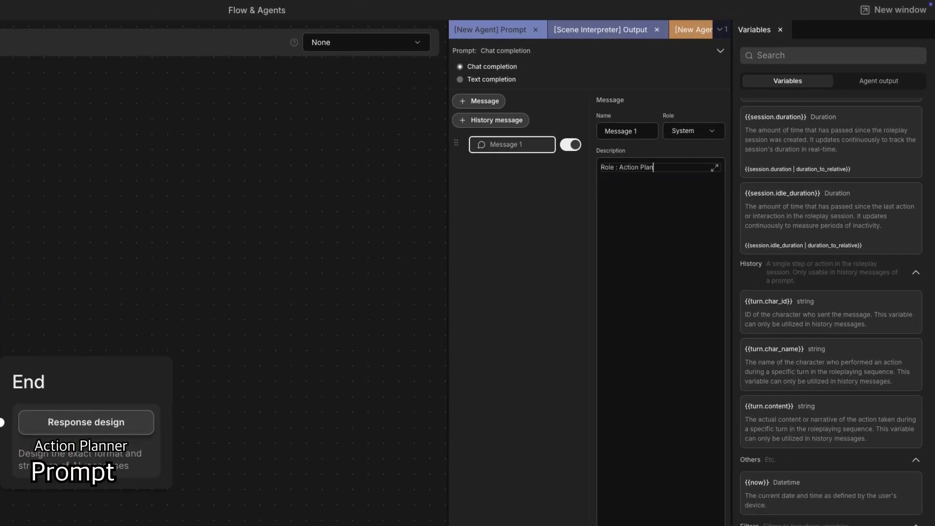
scroll(831, 251, "up", 7)
scroll(832, 250, "up", 5)
left_click(827, 206)
type(".")
Add the instruction "Write ONLY {{char.name}}'s in-character line (natural length)." as a new paragraph of the message, using the character name variable.
key("Return")
key("Return")
type("Write ONLY")
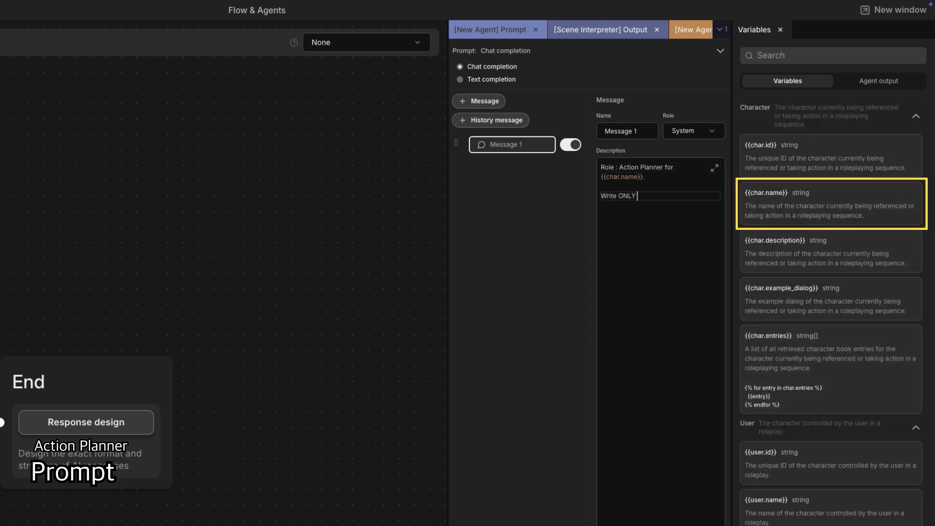
left_click(798, 194)
type("'s in-character")
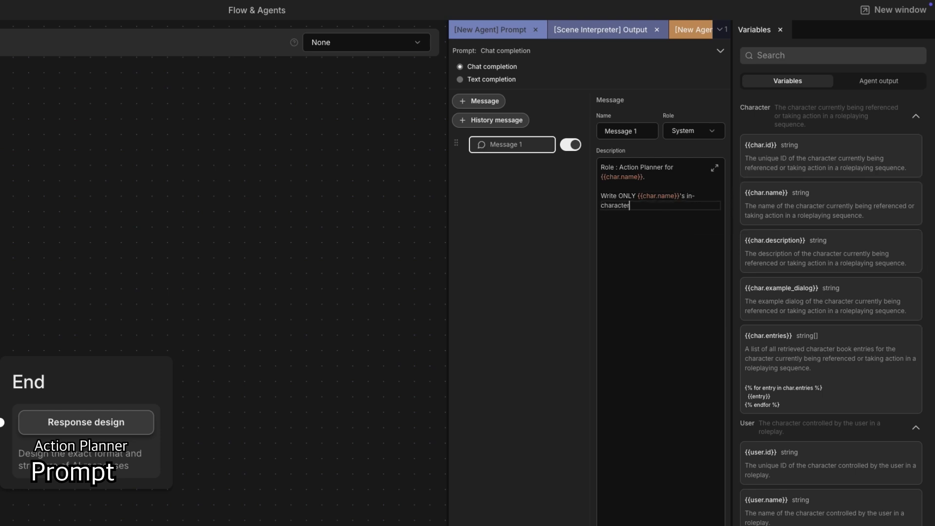
type(" line (natural length)")
Add "Items from previous agent:" to the message, followed by the Scene Interpreter's output variable {{scene_interpreter.item}} on the next line.
key("Return")
key("Return")
type("Items from pr")
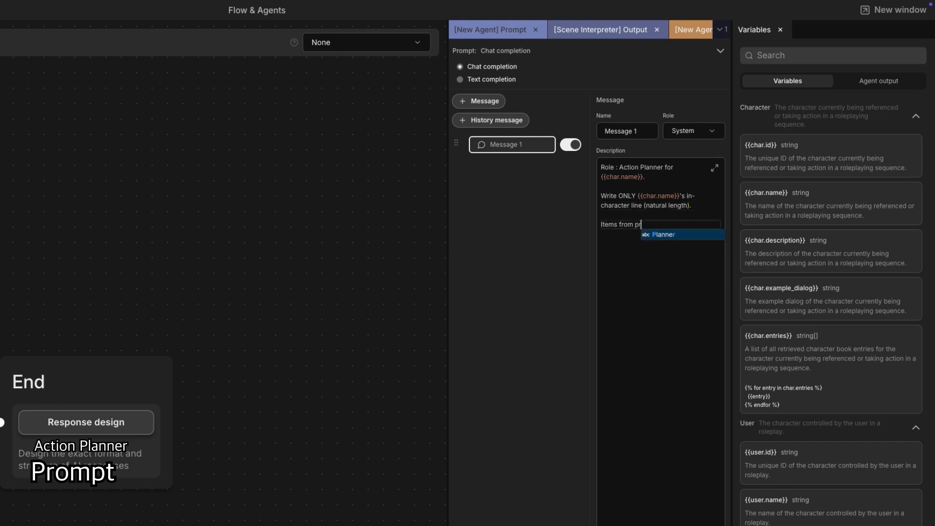
type("evious agent:")
key("Return")
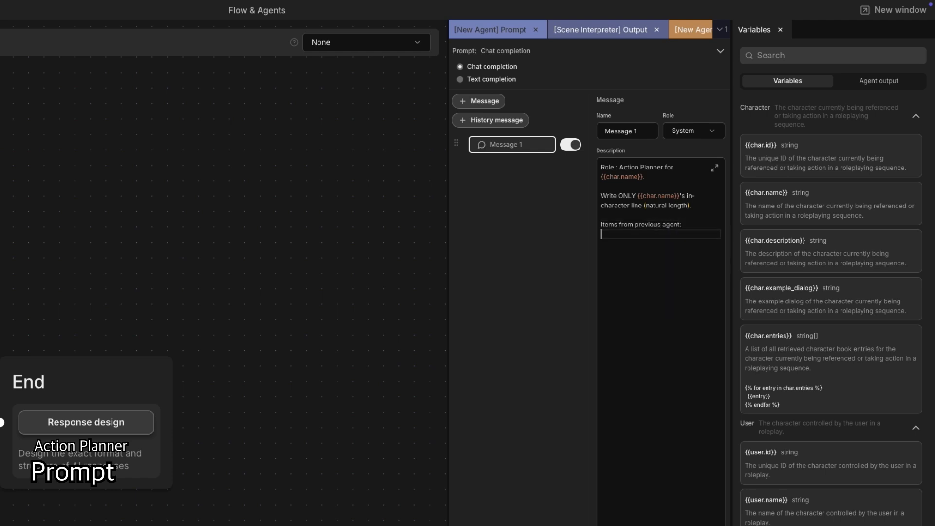
left_click(873, 81)
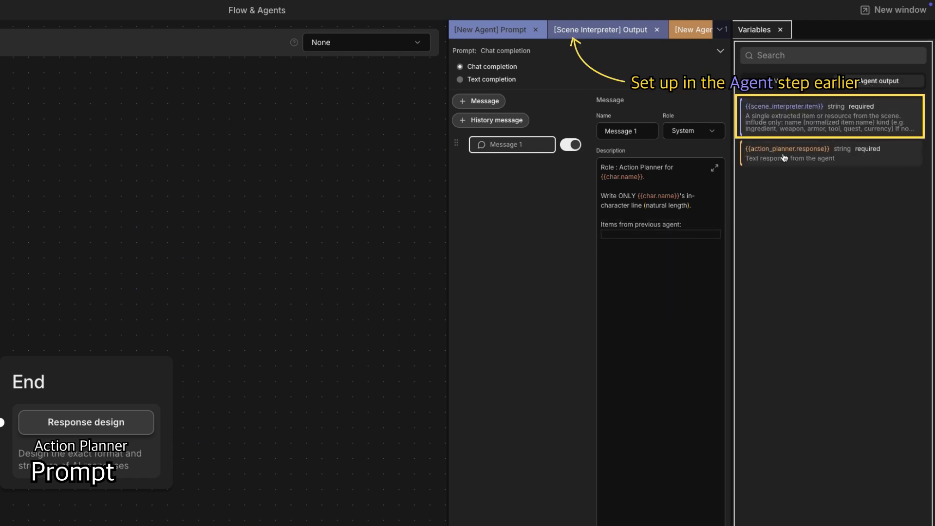
left_click(785, 134)
Start a "Rules" section in the message with "- If a carried/used item exists, pick ONE most relevant item NAMe only.".
key("Return")
key("Return")
type("Rules")
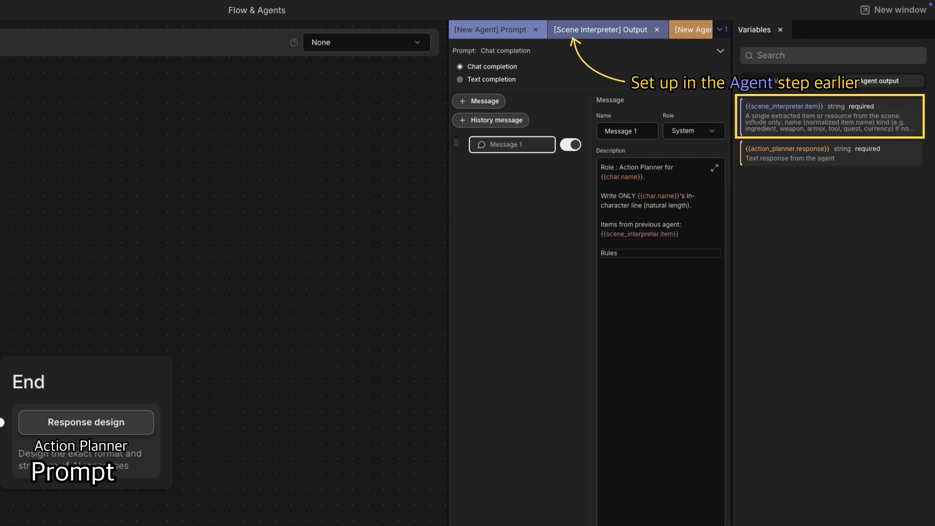
key("Return")
type("- If a carried/used item exist")
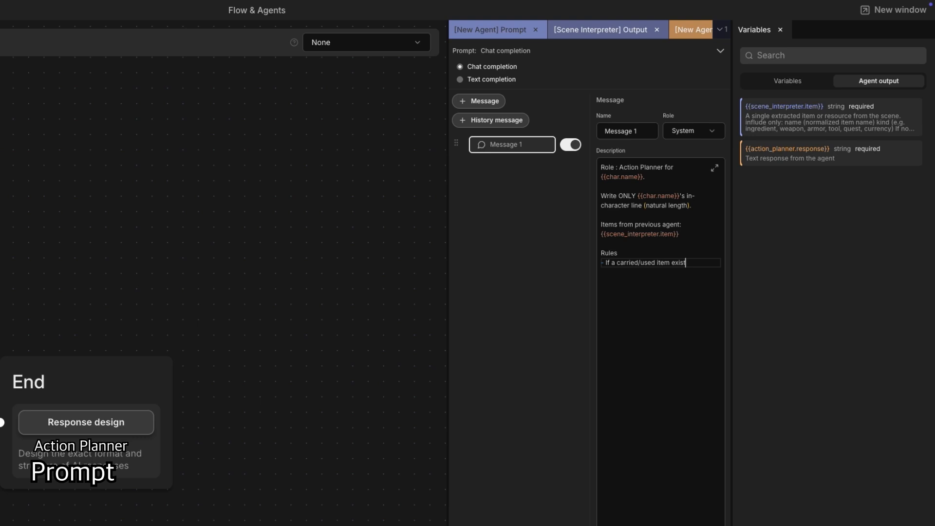
type("s, pick ONE most relev")
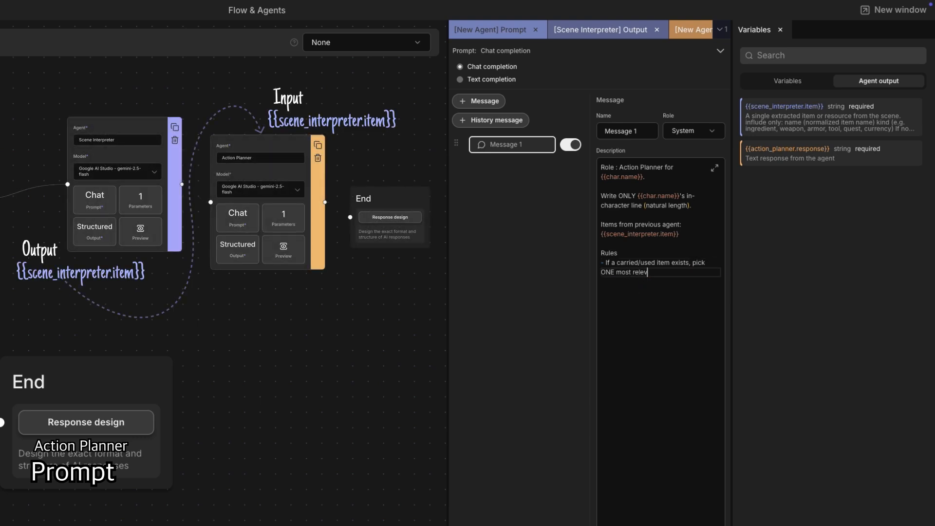
type("ant item NAMe only.")
Add the rule "-Build an optional tag exactly like "[Carried <name>]"." to the message.
key("Return")
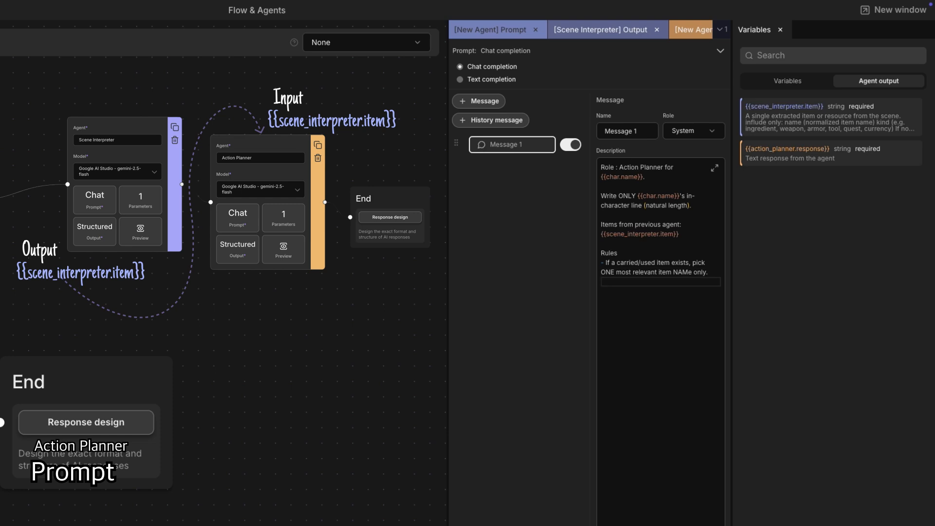
type("-Build an optional tag exactly lik")
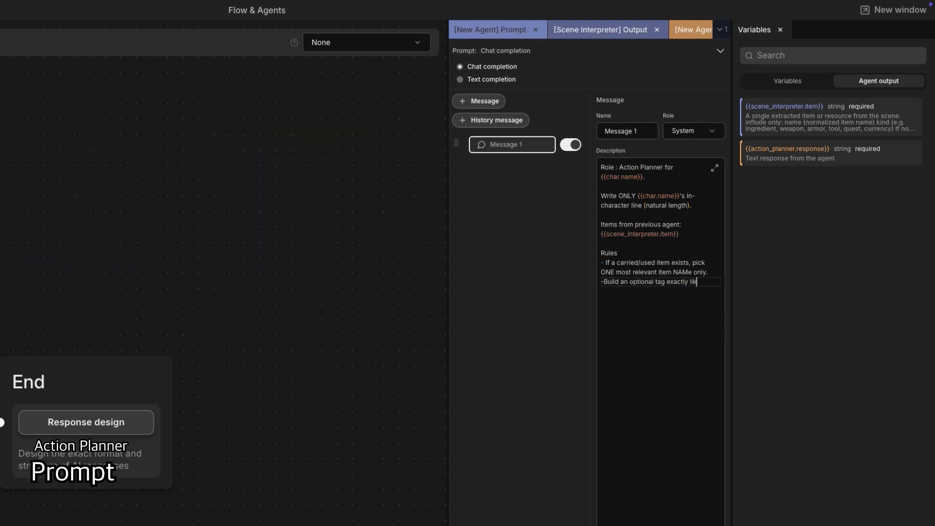
type("[Carried <name>]\".")
Add the rule "- If no relevant item, output the empty string ""for the tag." to the message.
key("Return")
type("- If no")
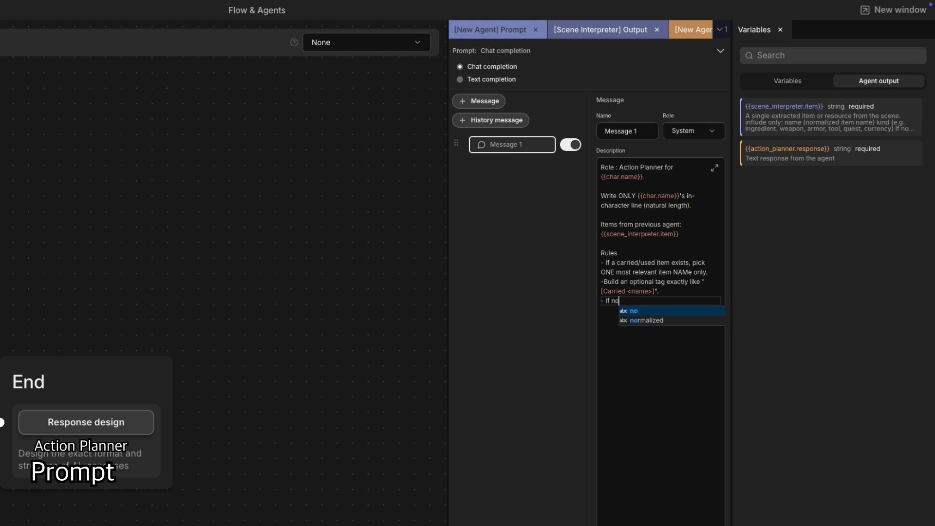
type(" relevant item")
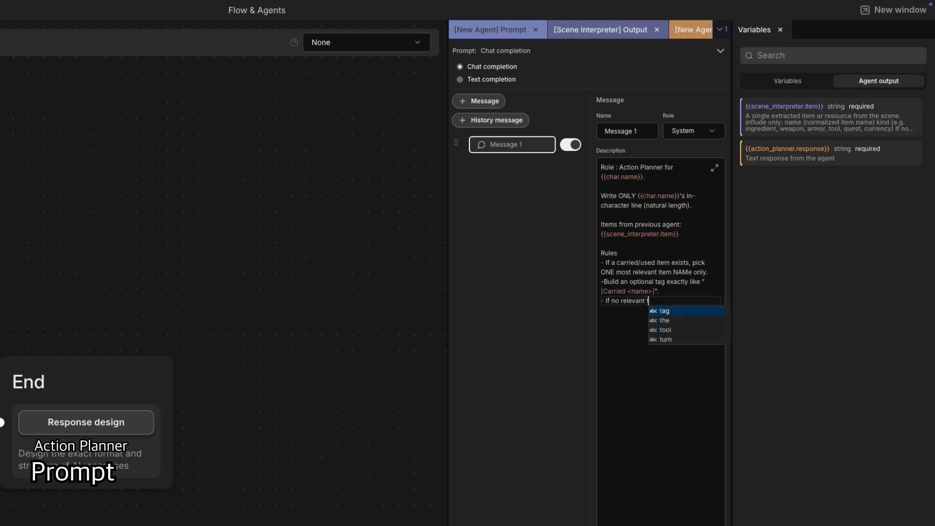
type(", output the empty string")
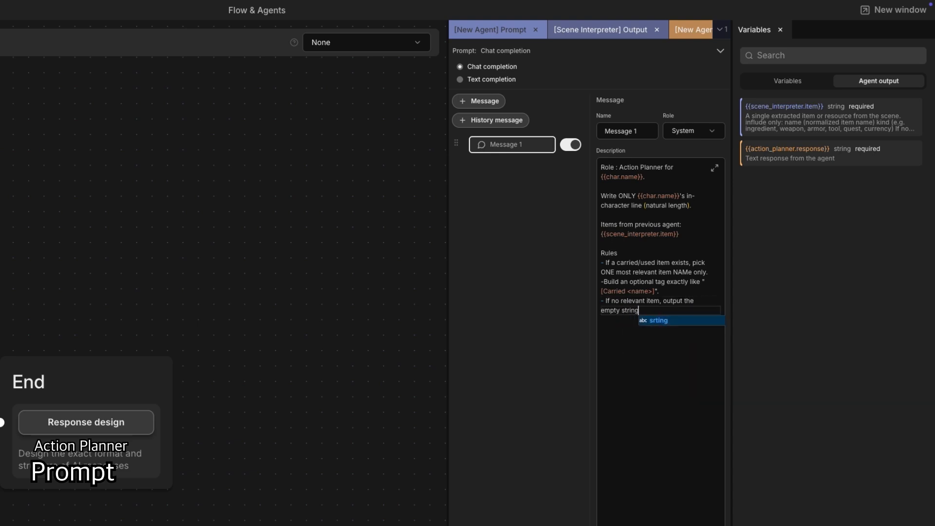
type(" \"\"for the tag.")
Finish the rules with "- Never invent items not in the list.".
key("Return")
type("-")
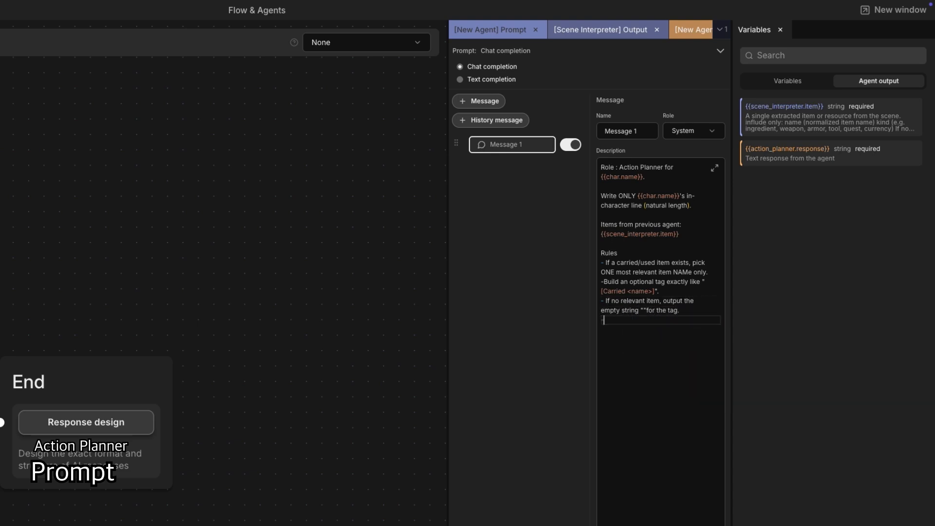
type(" Never invent items not in the list.")
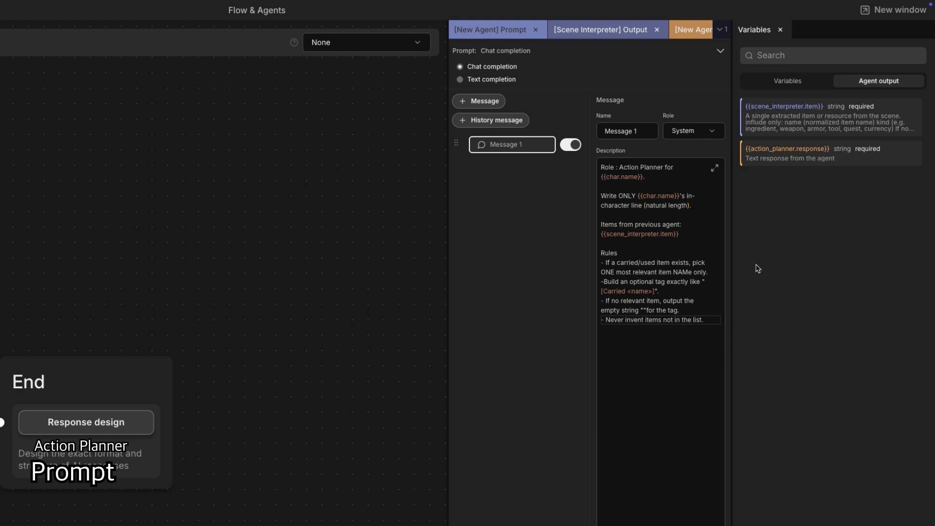
Add a history message to the Action Planner prompt and name it "History Message (last 8 messages)".
left_click(493, 120)
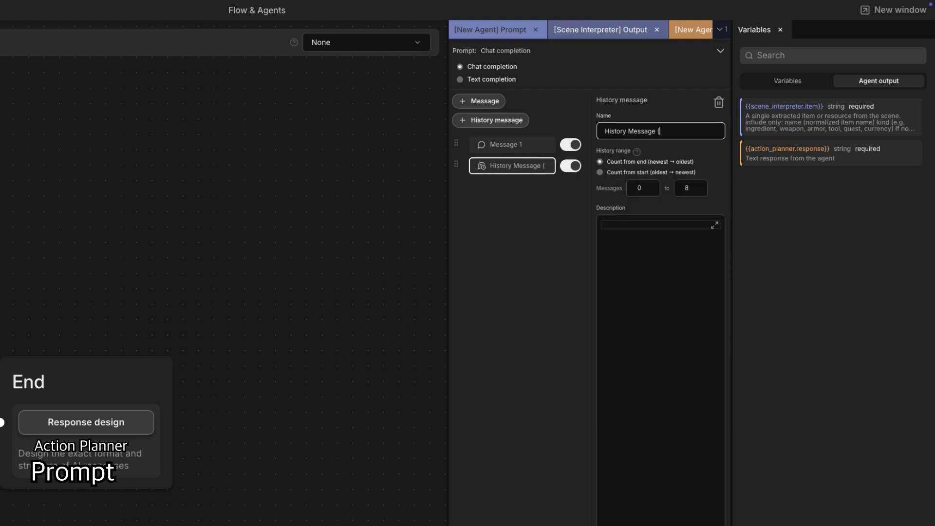
type("(last 8 messages)")
left_click(632, 227)
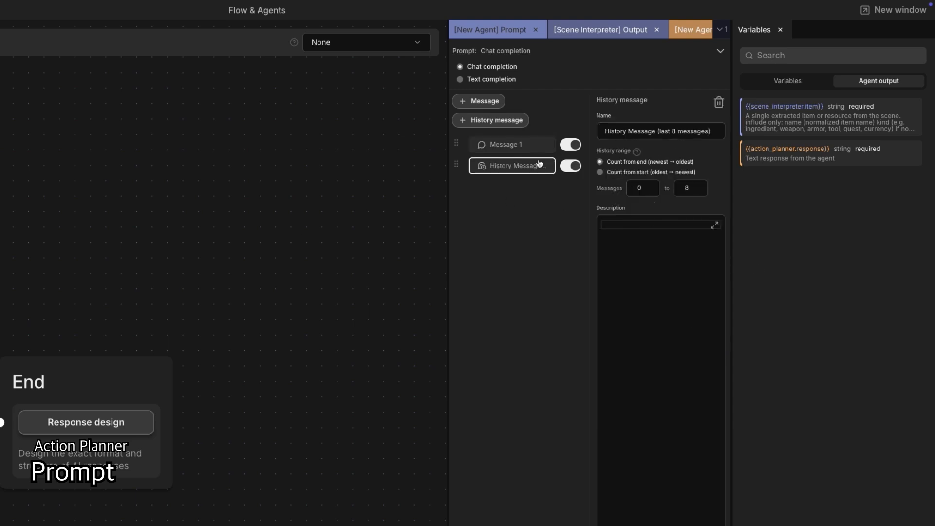
Insert the history variable {{turn.content}} as the history message's description.
left_click(776, 84)
scroll(814, 341, "down", 10)
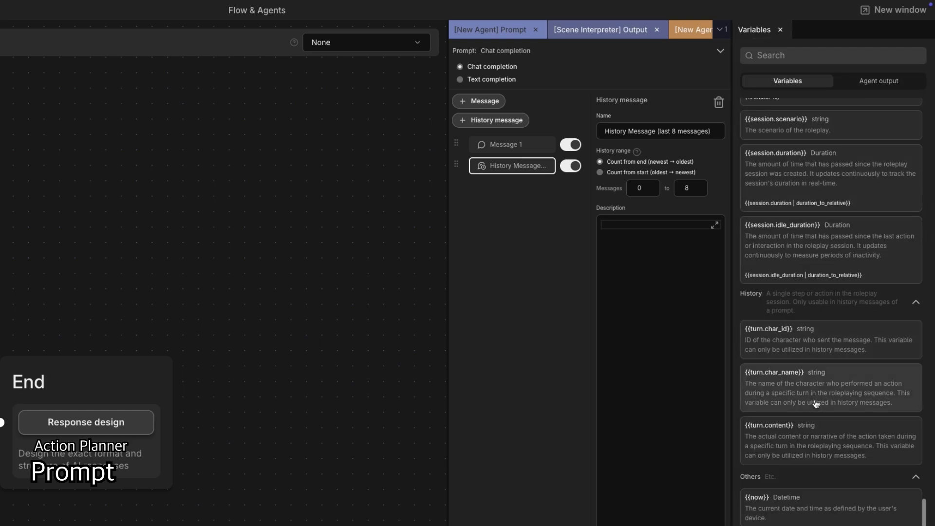
left_click(663, 340)
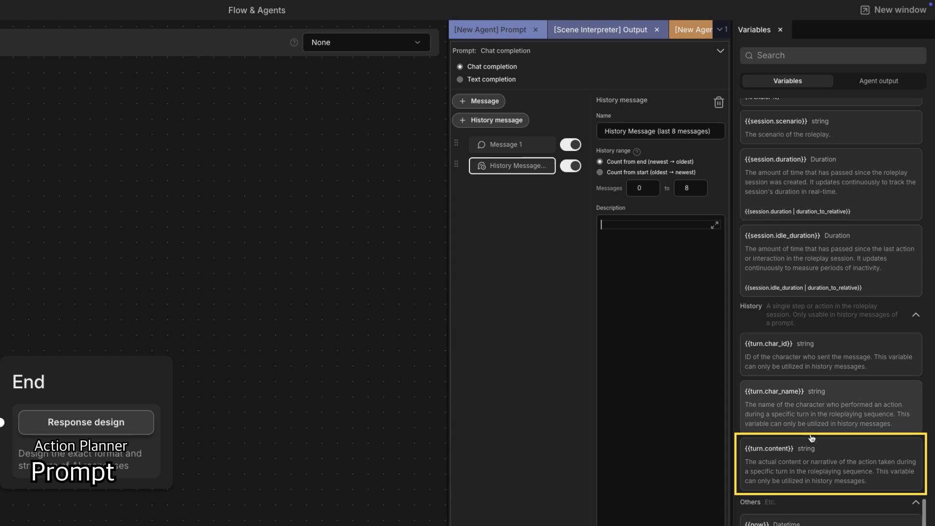
left_click(812, 441)
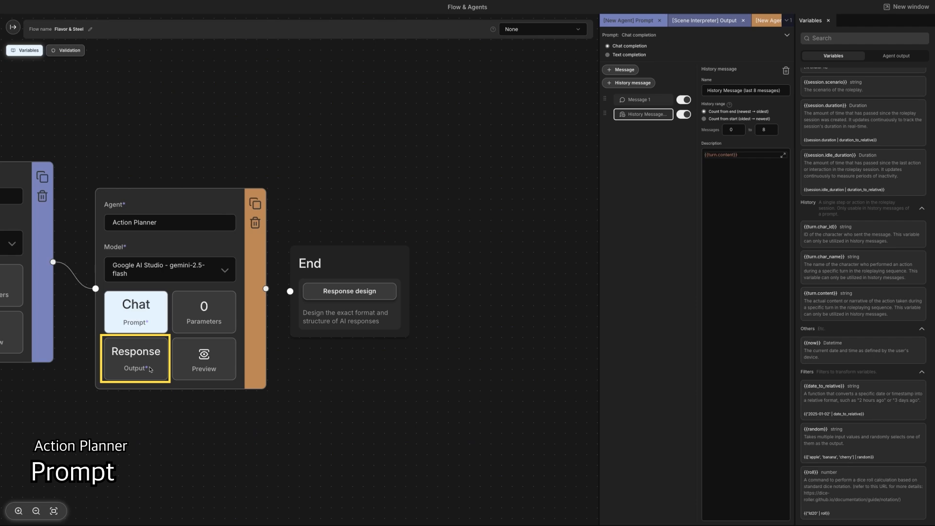
Switch the Action Planner's output to structured and add a string field named item_snippet.
left_click(150, 369)
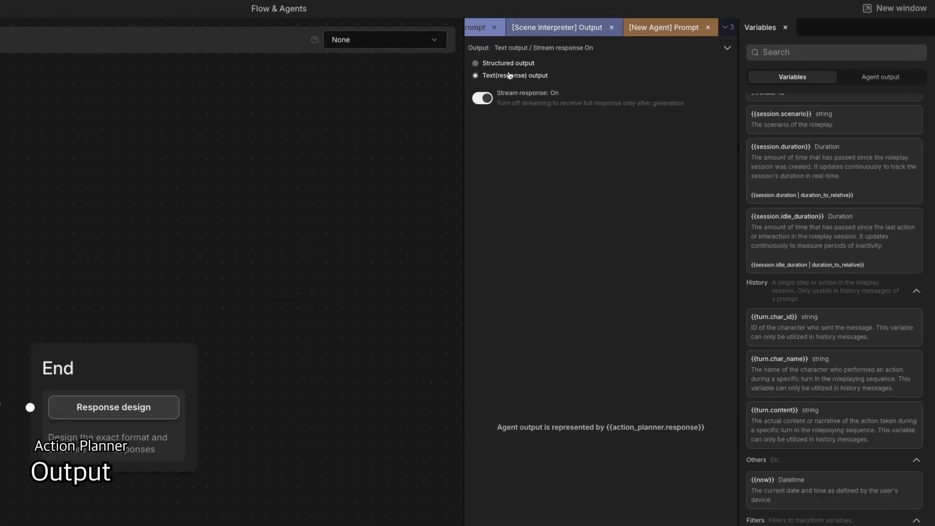
left_click(628, 47)
left_click(688, 324)
left_click_drag(731, 112, 710, 127)
type("item_snippet")
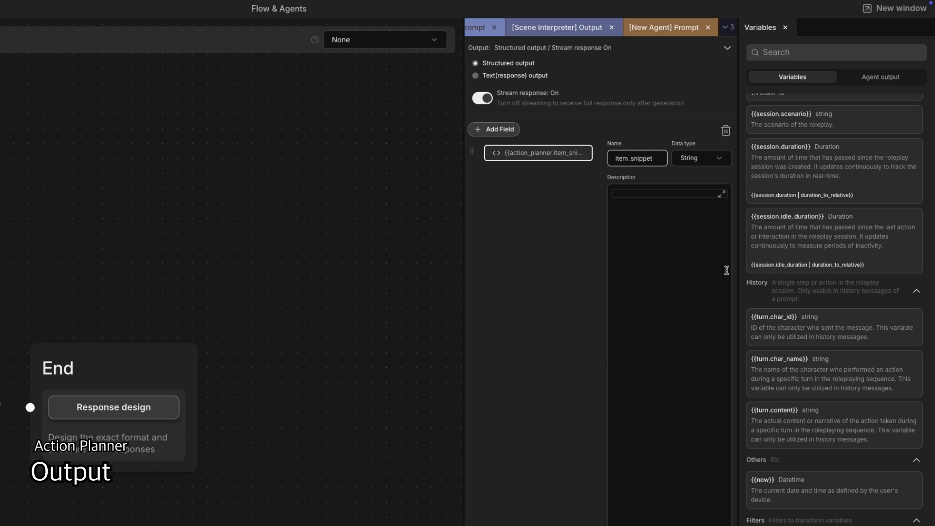
Start the item_snippet description with "Build from {{scene_interpreter.item}}. If a relevant carried/used item exists, return "<item name>".".
left_click(671, 203)
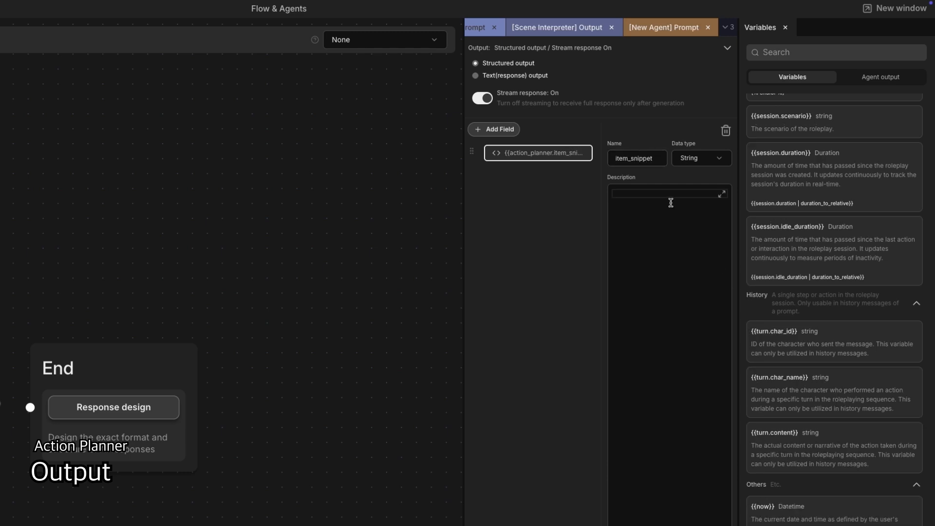
type("Build from")
left_click(891, 81)
left_click(776, 120)
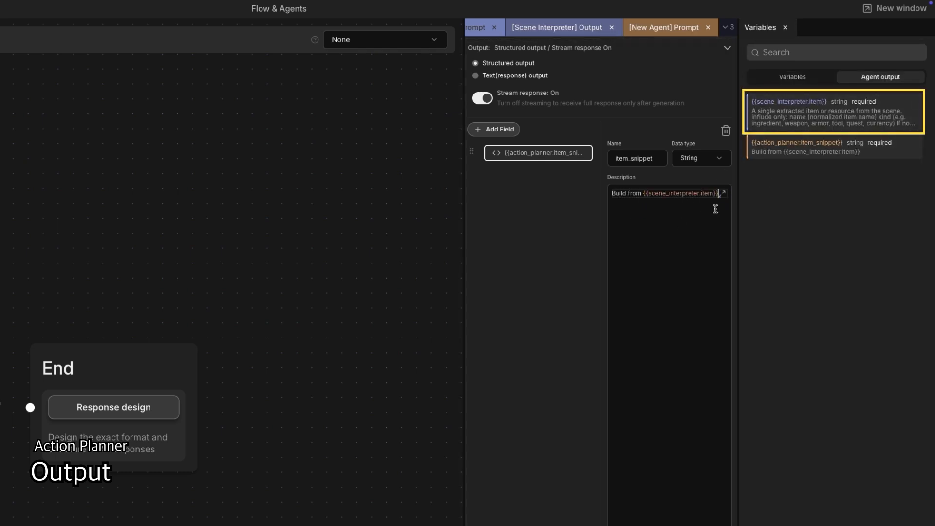
type(". If a relevant c")
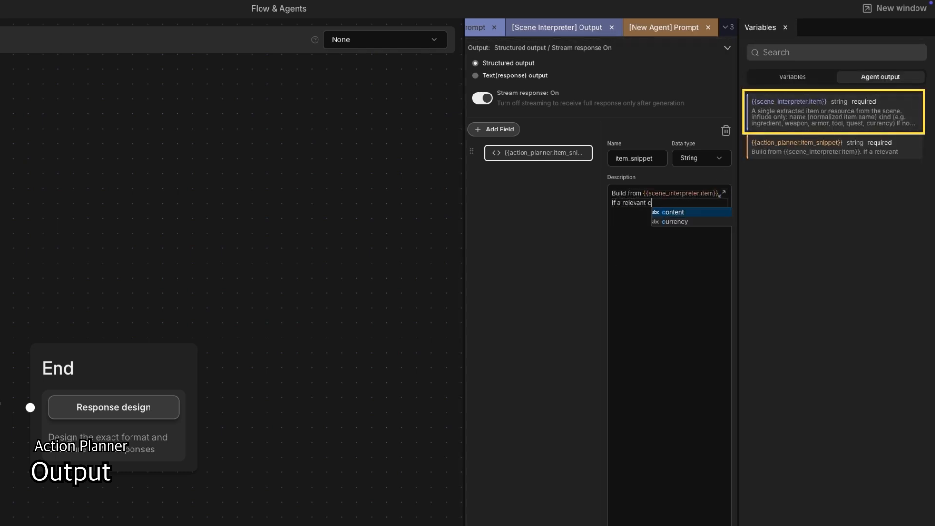
type("arried/used item exists")
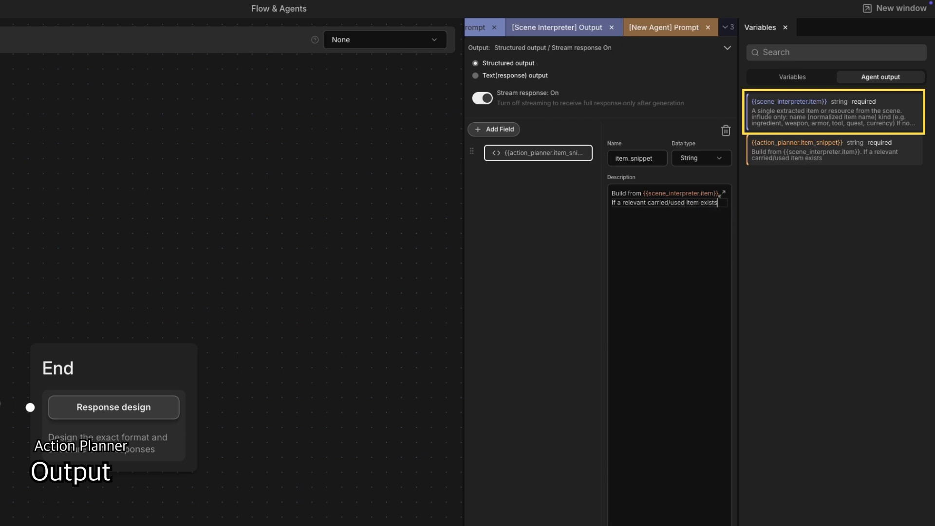
type(", return \"<item name>\". ")
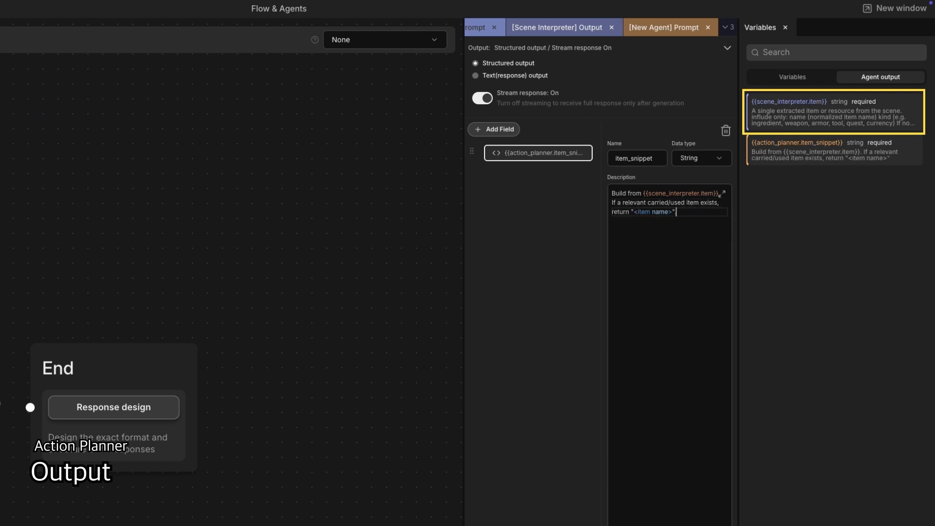
Extend the item_snippet description with "Otherwise return '' (empty string)." and "Use the item NAME only; no extra details.".
type("Otherwise return '' (empty string).")
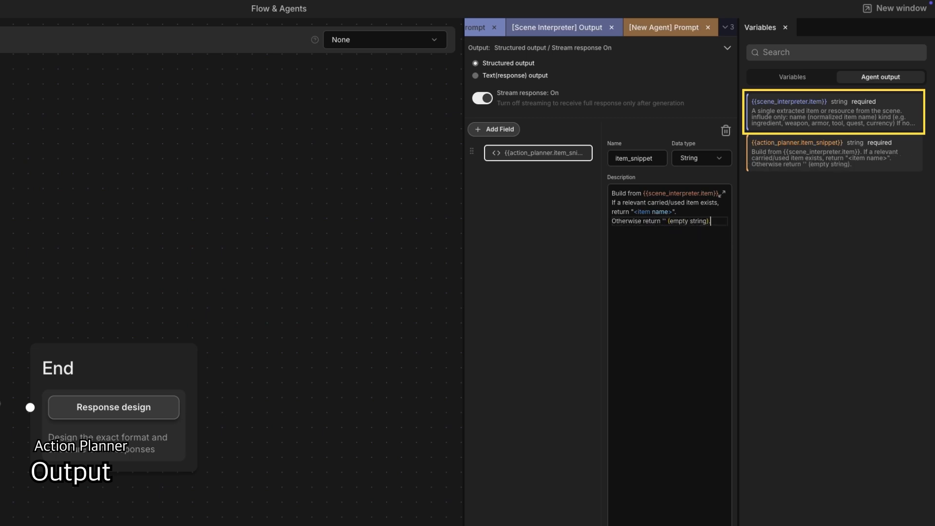
type(" Use the item NAME o")
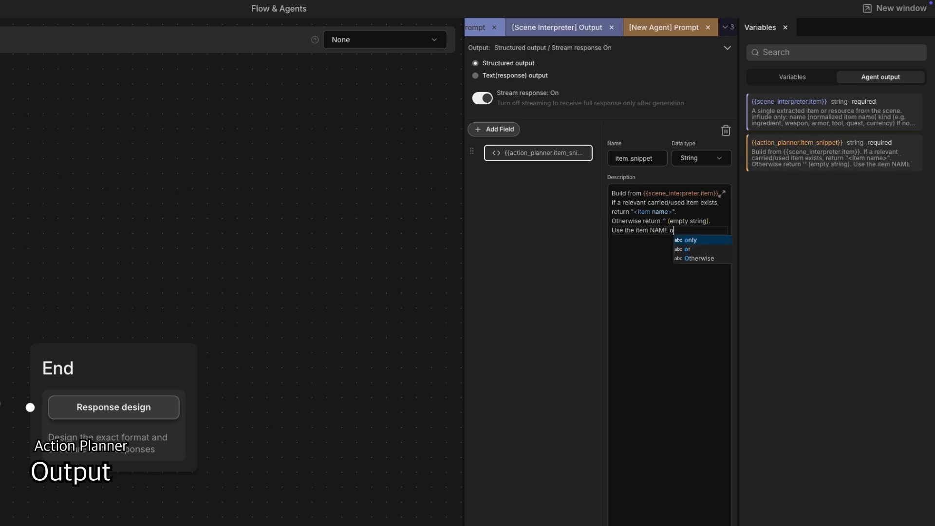
type("nly; no extra details.")
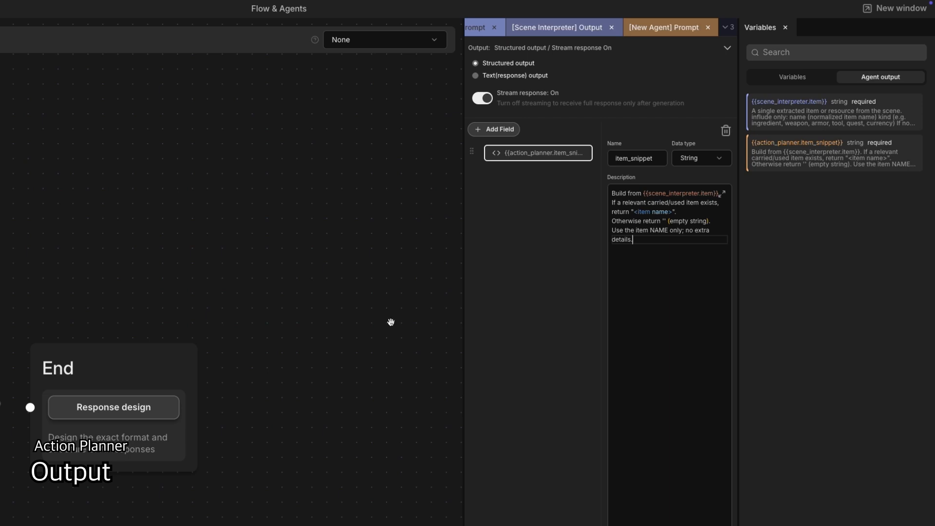
Add a second string field to the Action Planner's structured output and name it dialogue.
left_click(499, 132)
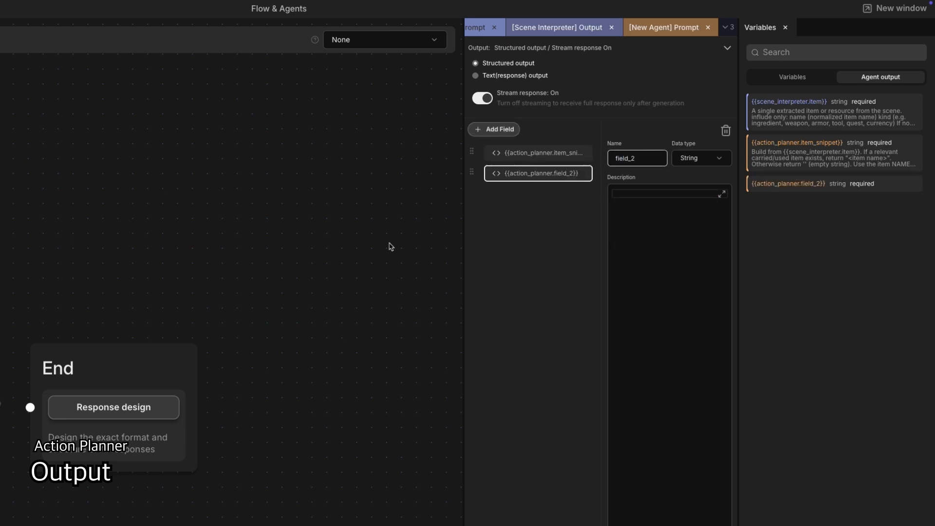
left_click(645, 158)
double_click(645, 159)
type("dia")
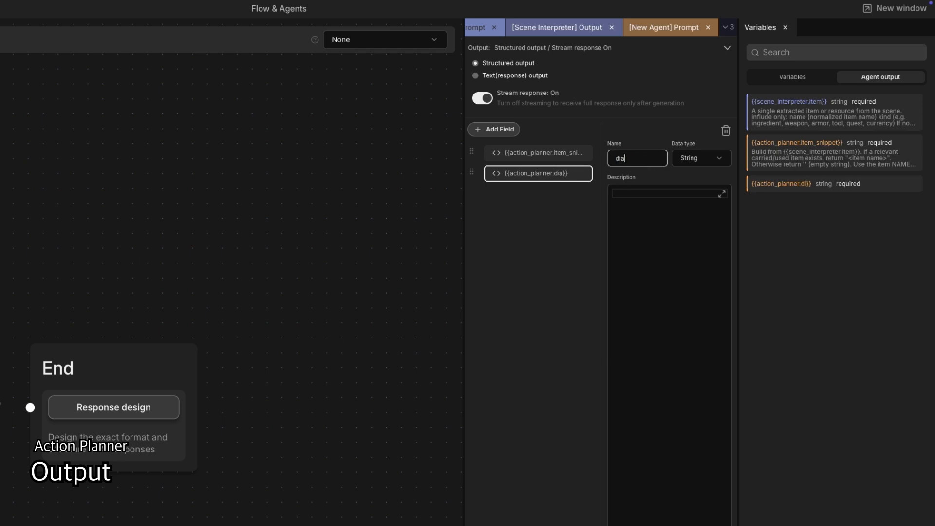
type("loguy")
key("BackSpace")
Start the dialogue field's description with "in character speech (about 70% of the text) with up to ~30% breief scene".
left_click(698, 191)
type("in charac")
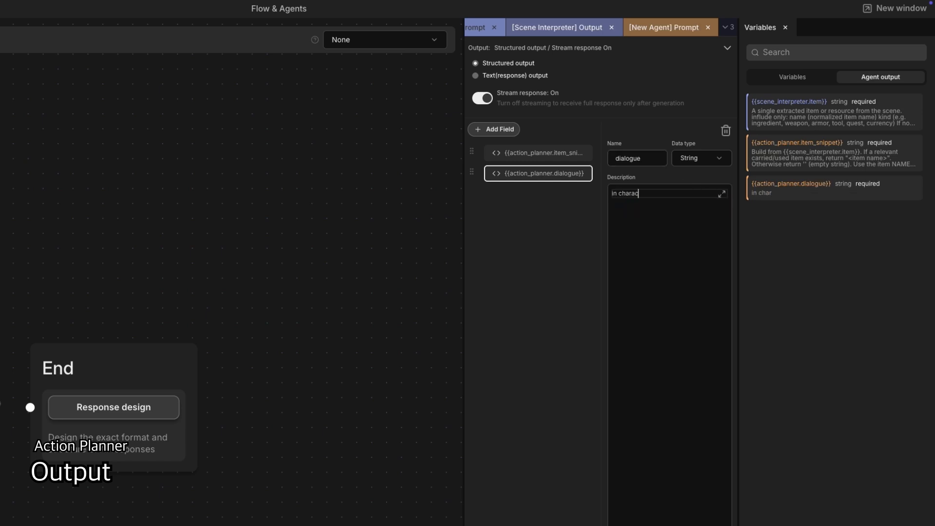
type("ter speech (about 70% of the te")
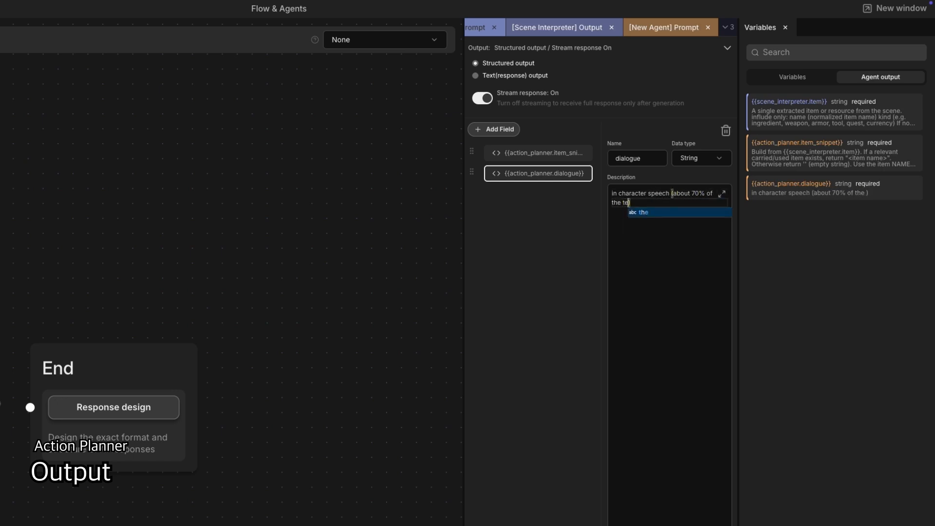
type("xt) with up to")
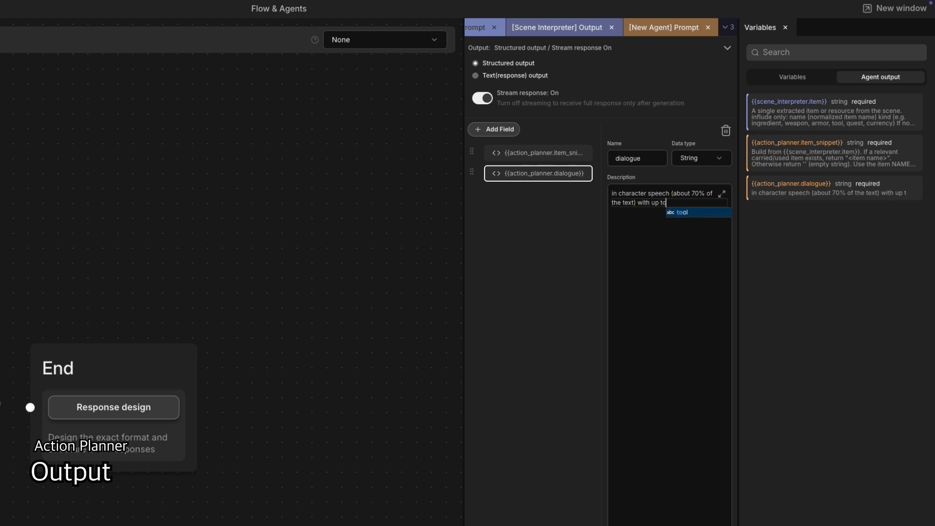
type(" ~30")
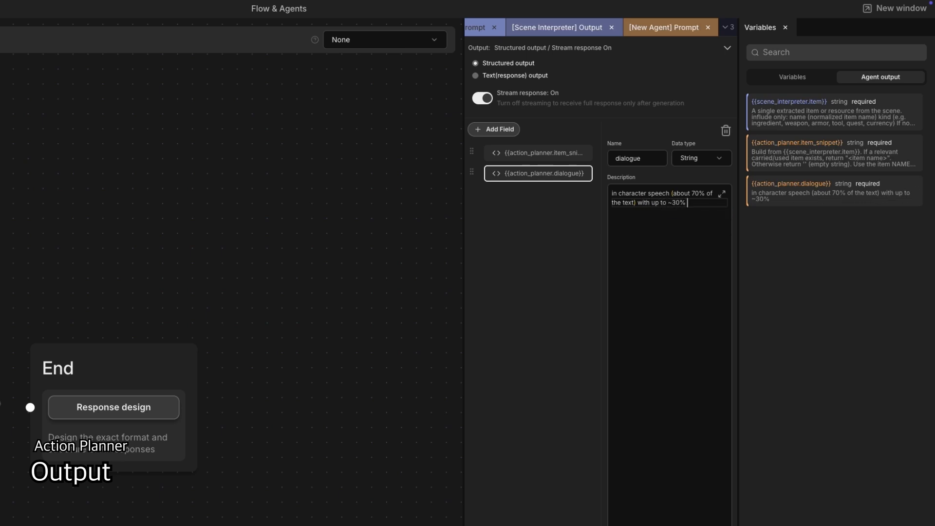
type("% breief scene fl")
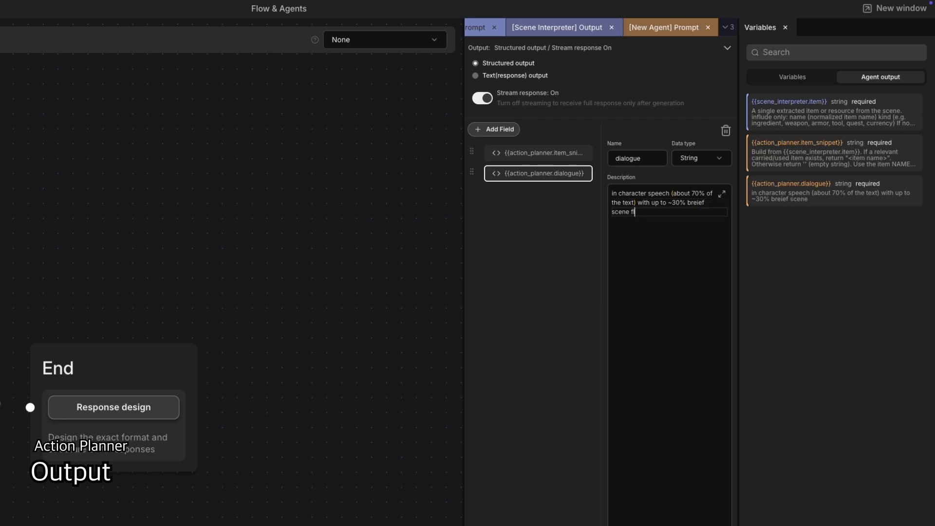
Complete the dialogue description with "flavor. Natural length; no system/meta text; no other speaker names.".
type("avor. Natural length; n")
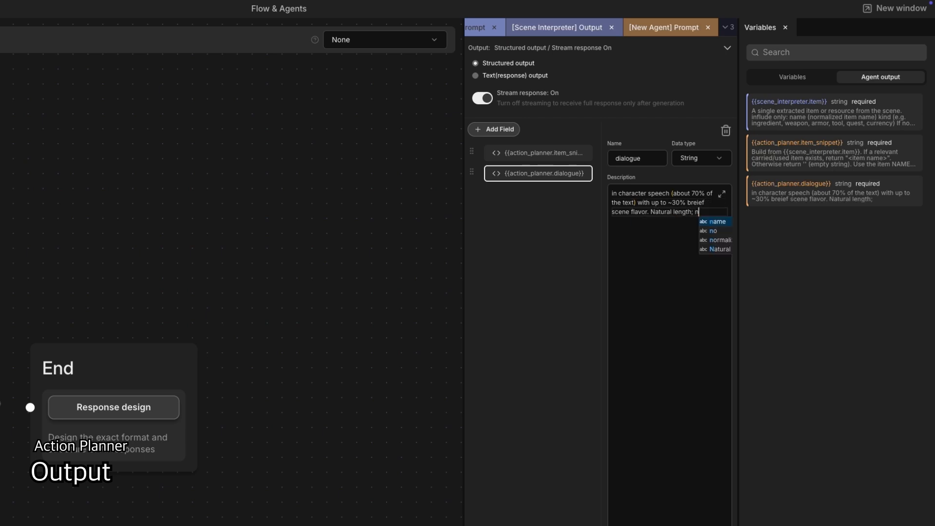
type("o system/meta text;")
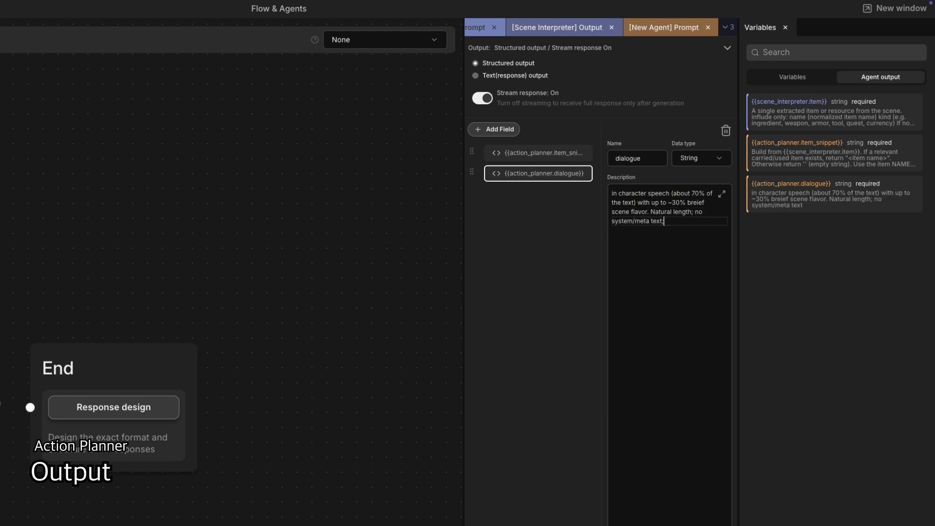
type(" no other speaker names.")
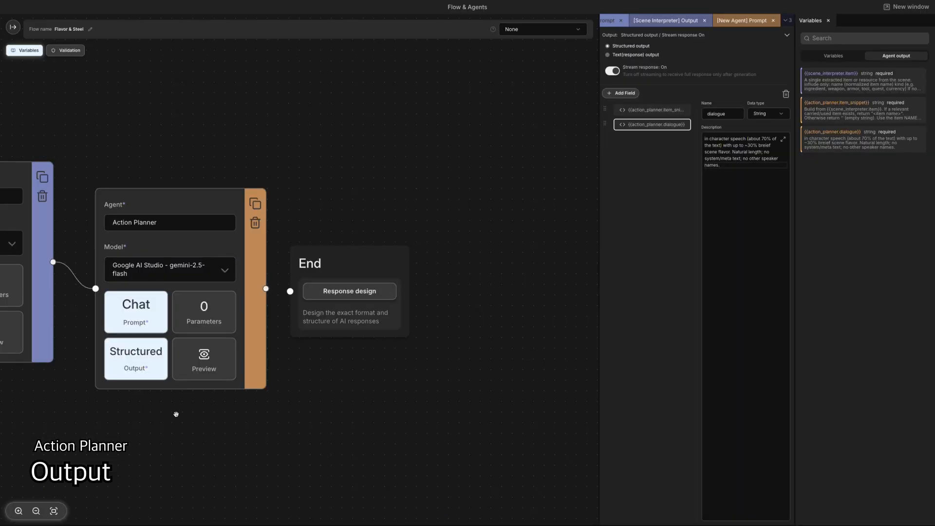
Enable the Temperature parameter for the Scene Interpreter agent with a value of 0.7.
left_click_drag(175, 414, 316, 411)
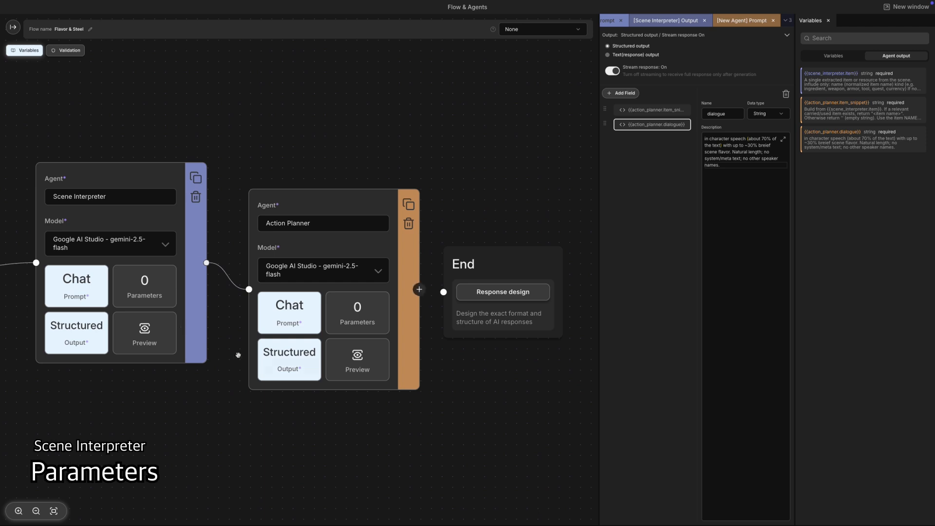
left_click(145, 286)
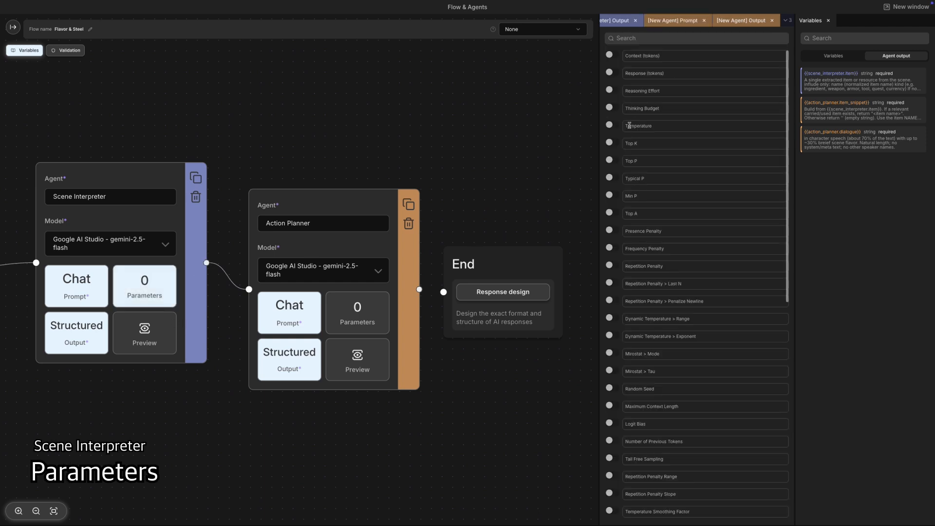
scroll(613, 127, "down", 2)
scroll(614, 127, "up", 2)
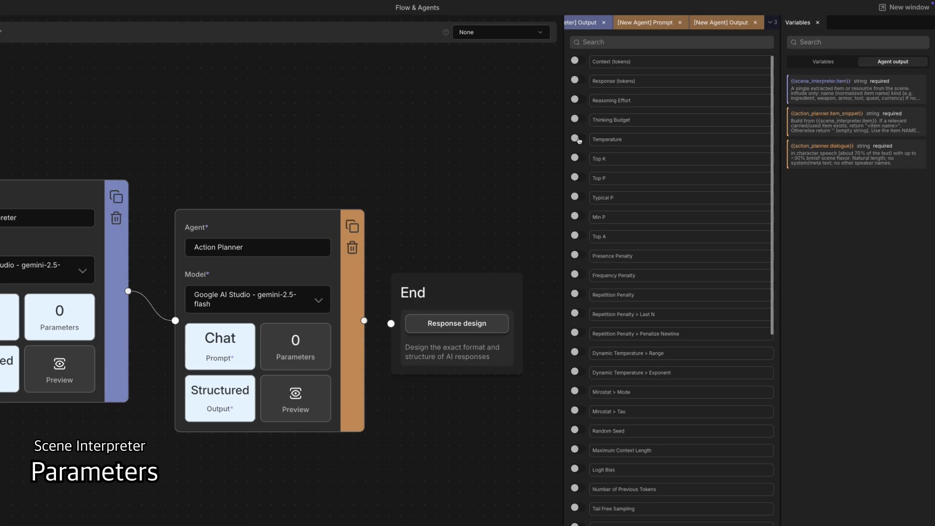
left_click(610, 126)
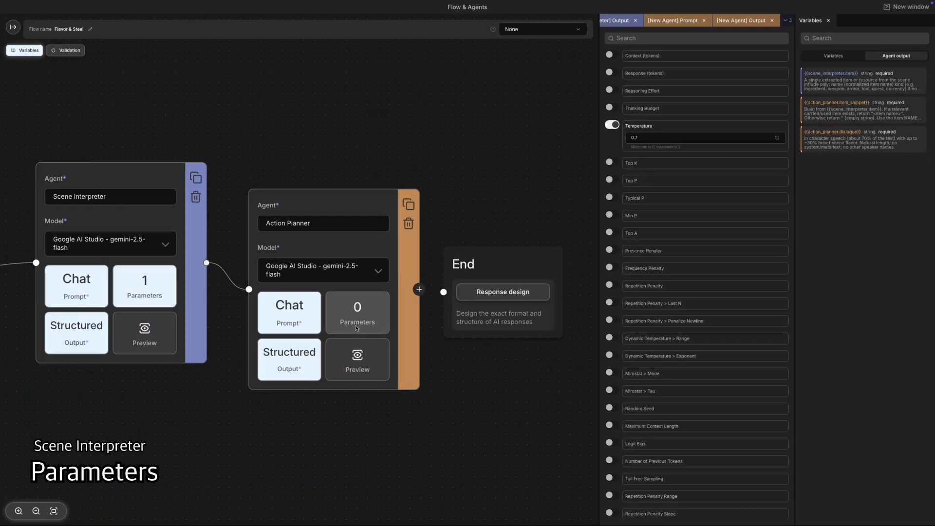
Enable the Temperature parameter for the Action Planner agent and set it to 1.5.
left_click(357, 325)
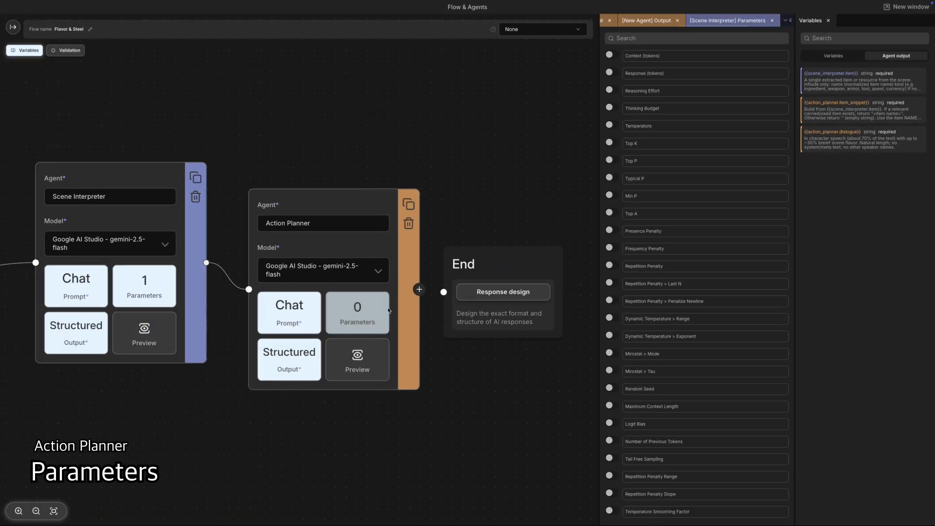
left_click(609, 125)
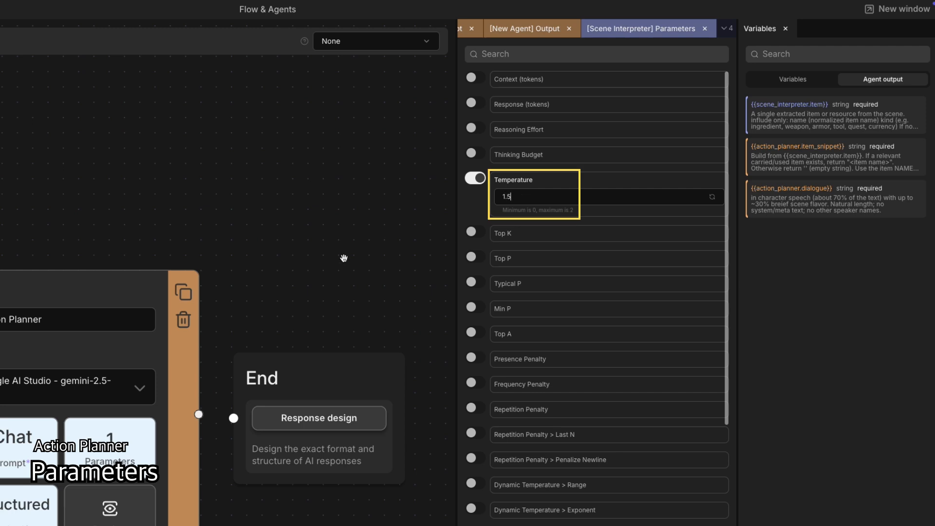
Connect the Action Planner's output to the End node.
left_click_drag(339, 308, 320, 292)
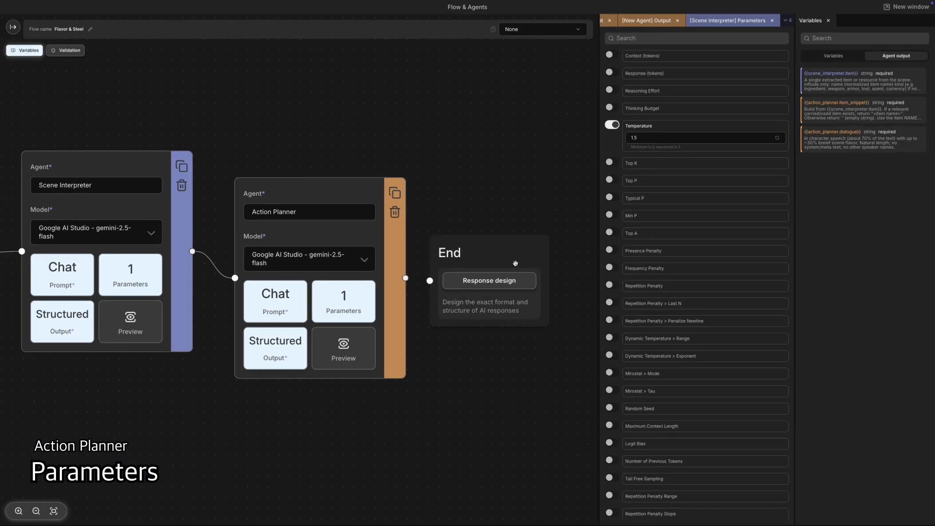
left_click_drag(444, 211, 398, 207)
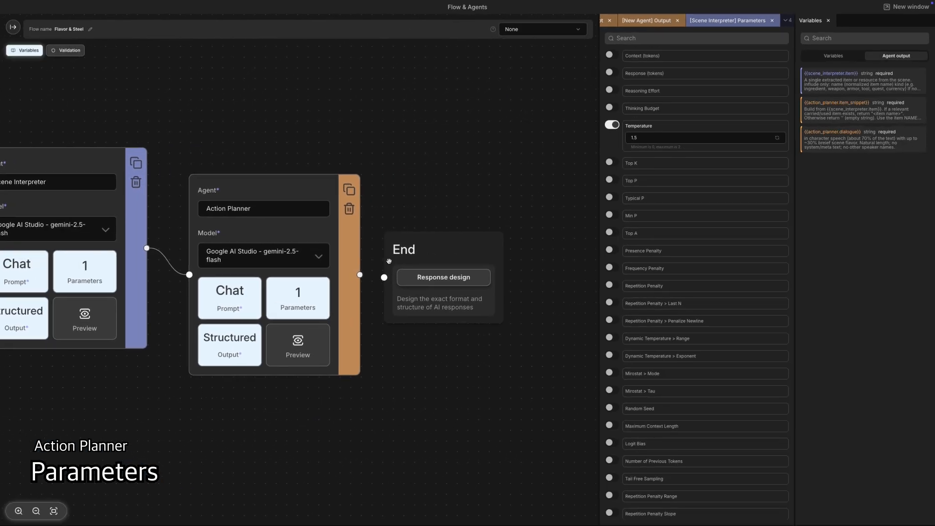
left_click_drag(359, 275, 384, 278)
left_click_drag(444, 351, 381, 372)
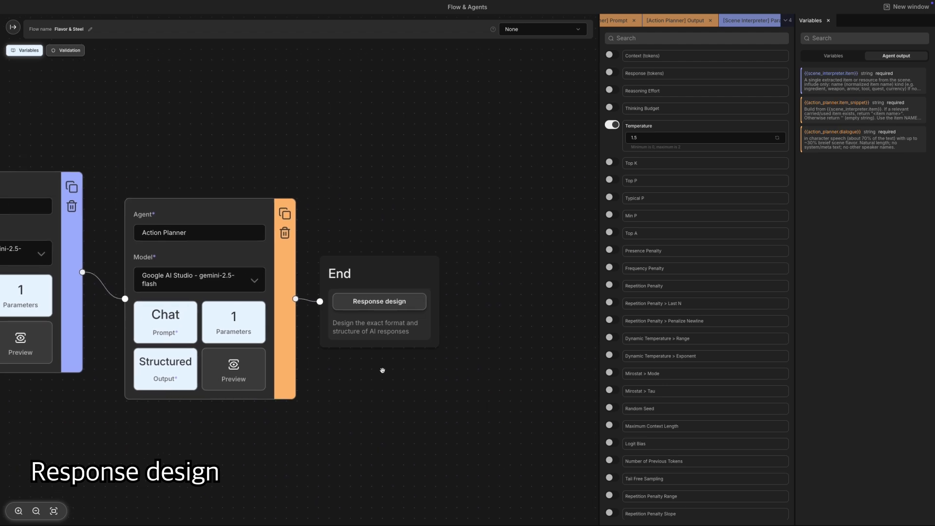
Replace the default text in the End node's response design with the variable {{char.name}} followed by a colon.
left_click(376, 301)
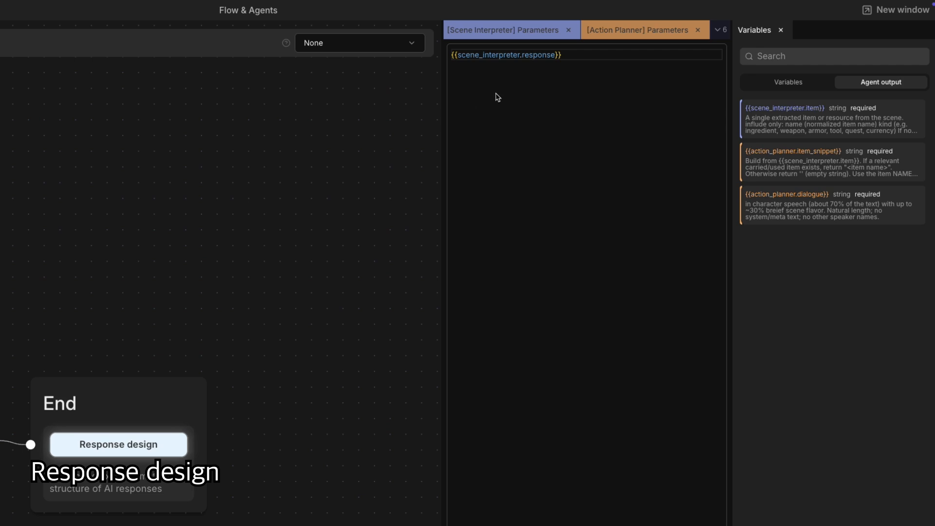
left_click_drag(589, 55, 437, 49)
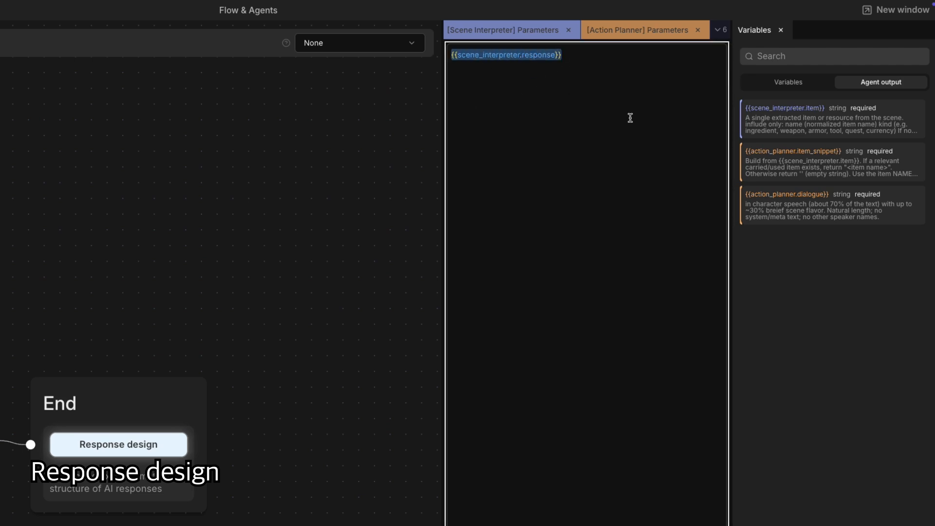
key("BackSpace")
left_click(804, 82)
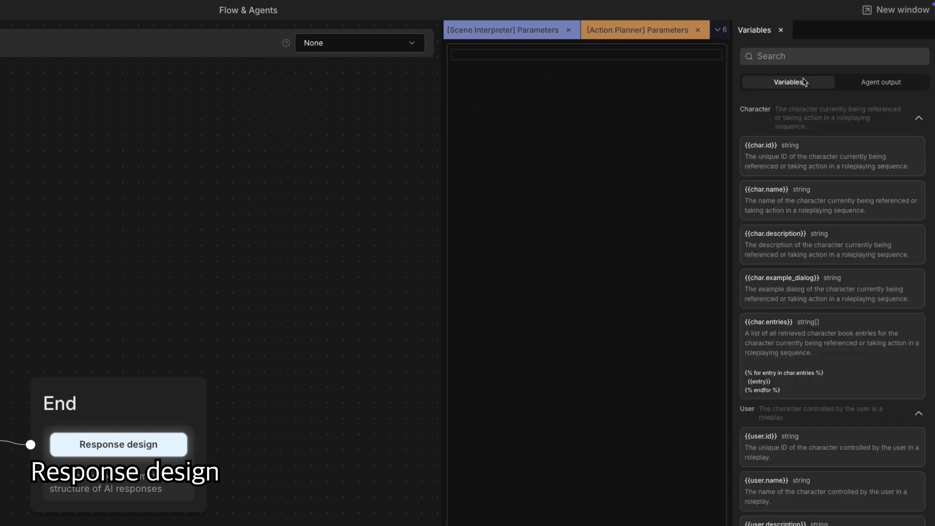
left_click(694, 165)
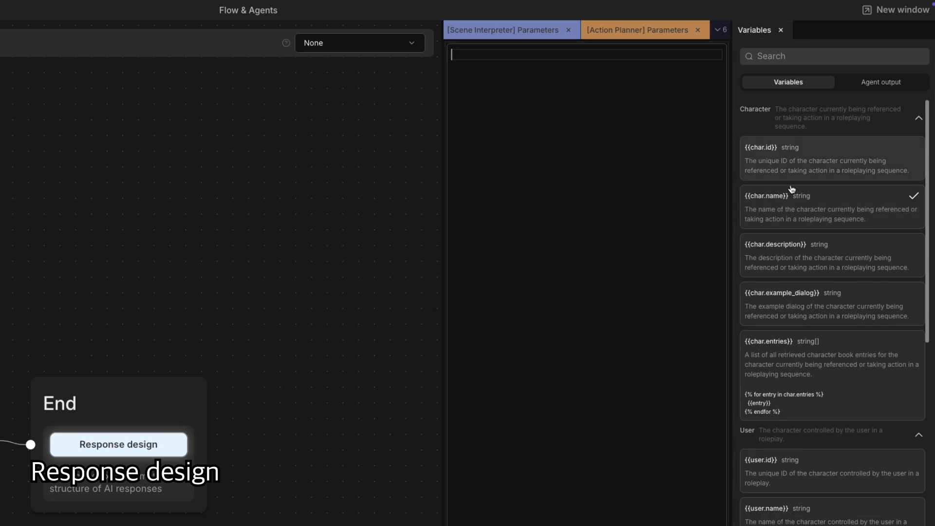
left_click(771, 195)
left_click(588, 58)
type(":")
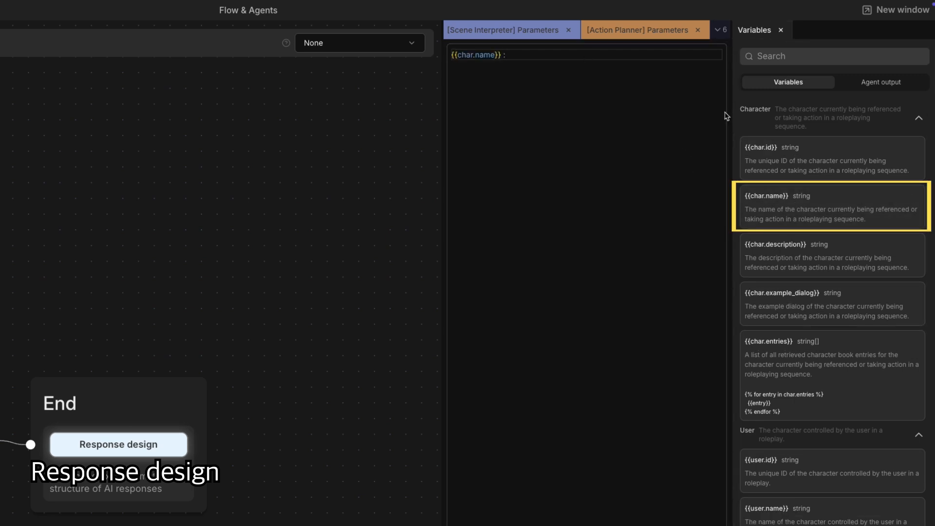
Insert the agent output {{action_planner.dialogue}} after the character name in the response design.
left_click(873, 84)
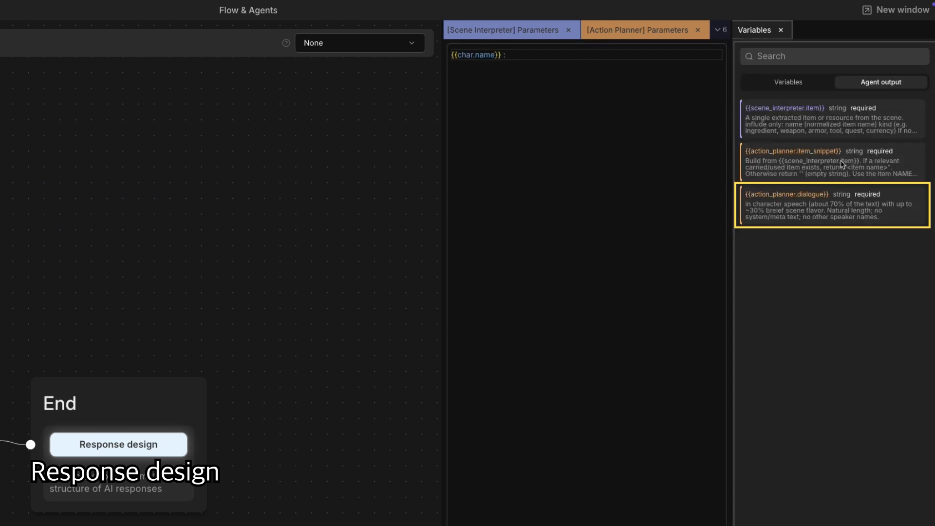
left_click(592, 156)
left_click(869, 214)
Add the line [Carried {{action_planner.item_snippet}}] below the dialogue line, leaving a blank line between them.
key("Return")
type("[ㅊㅁㄱ갿ㅇ")
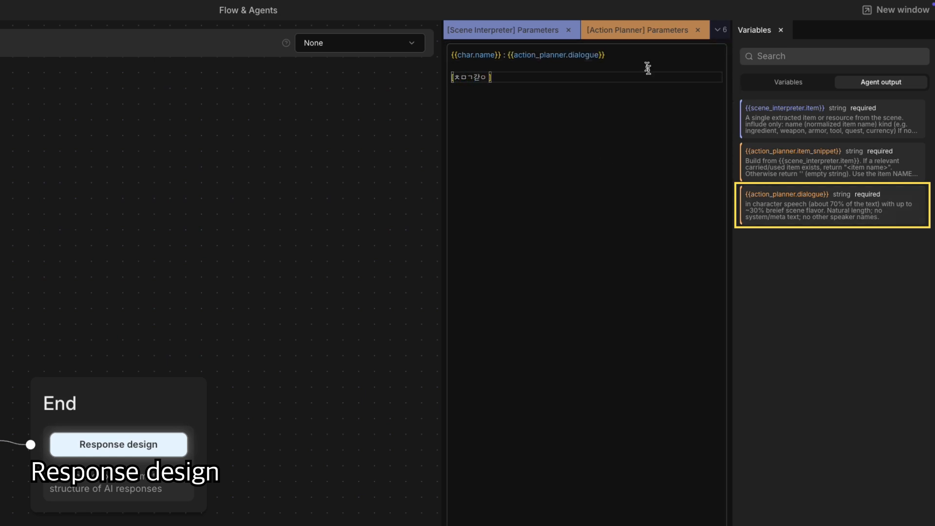
left_click(806, 167)
left_click_drag(486, 78, 458, 79)
type("Carried {{action_planner.item_snippet")
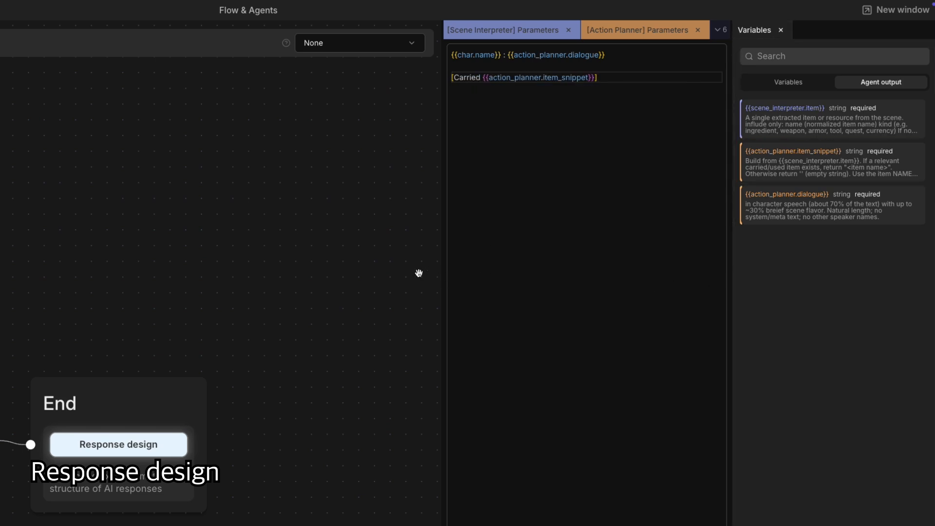
Run validation on the completed Flavor & Steel flow.
left_click_drag(0, 222, 188, 214)
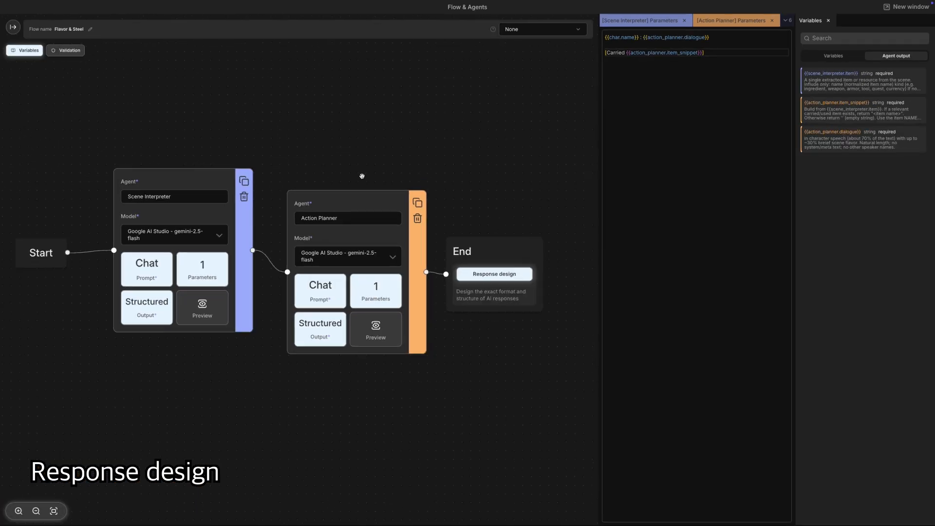
scroll(361, 175, "down", 3)
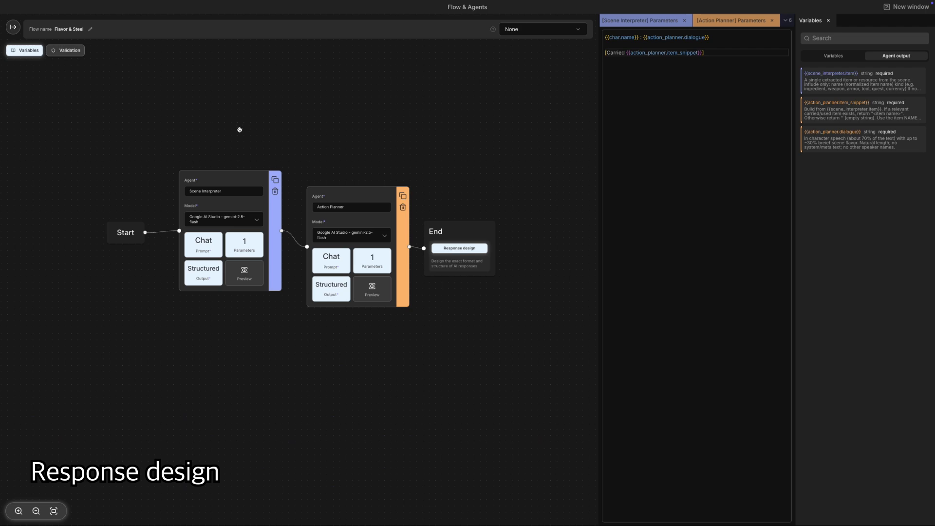
left_click(68, 50)
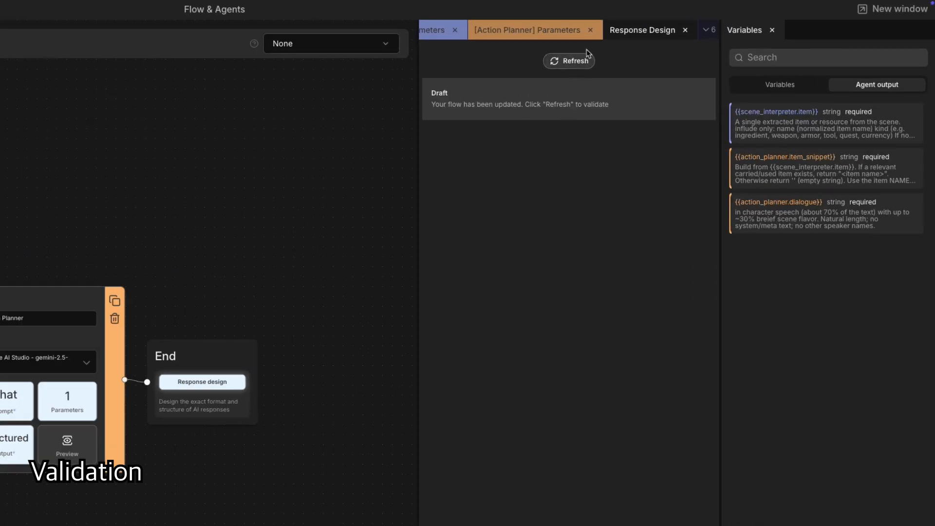
left_click(574, 61)
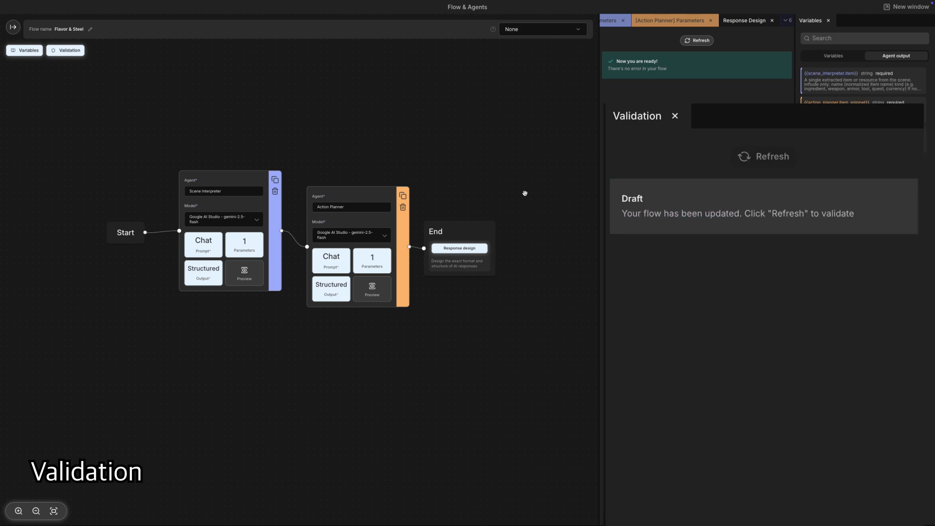
Generate a reply from Berry and then one from Salty in the new session to test the flow.
left_click_drag(363, 153, 371, 155)
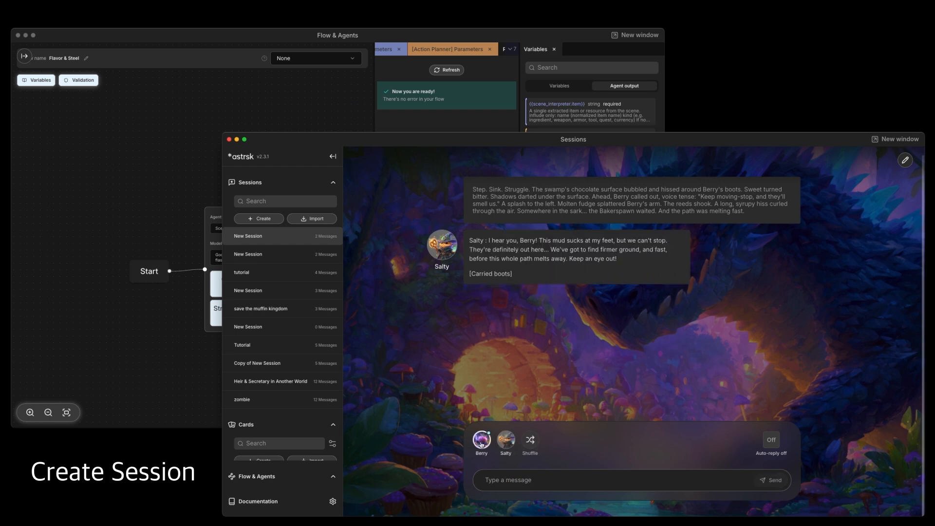
left_click(481, 439)
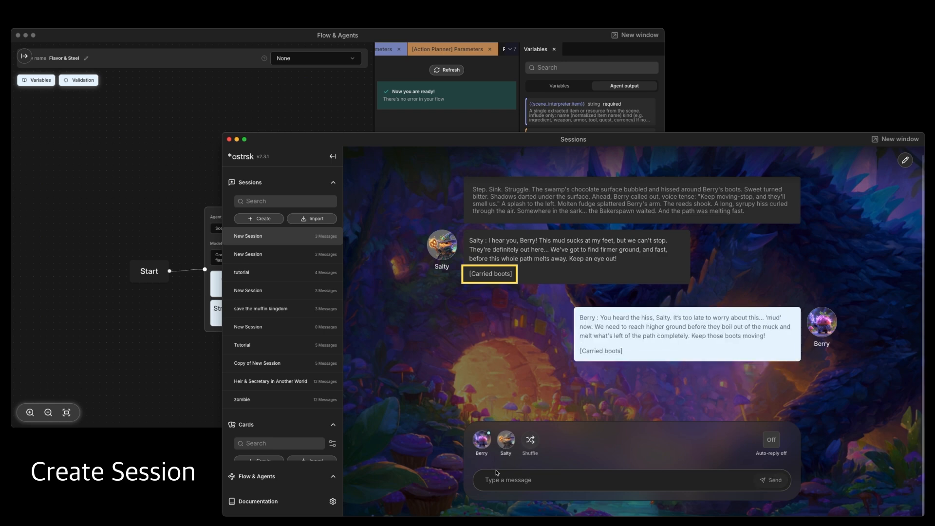
left_click(504, 441)
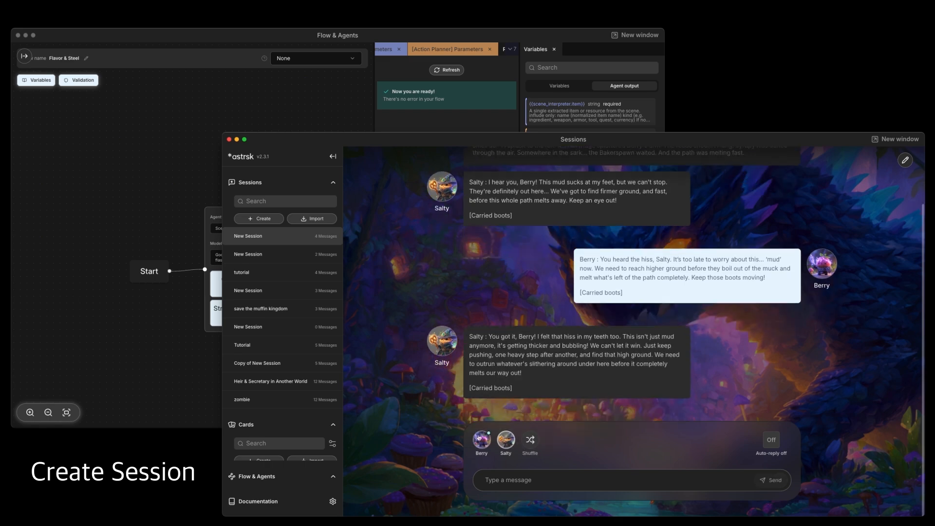
Preview the Scene Interpreter agent's request using the data from New Session and examine its messages and output schema.
left_click(165, 378)
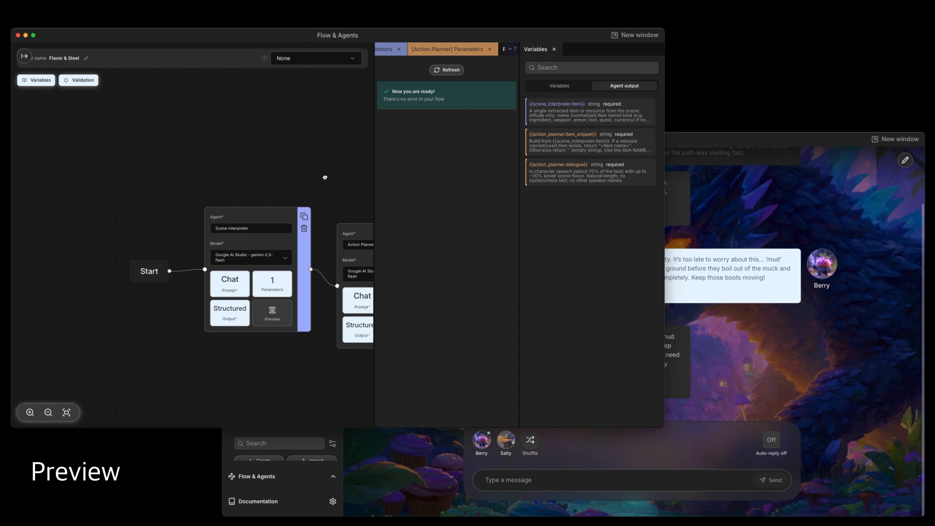
left_click_drag(325, 177, 209, 143)
left_click(157, 277)
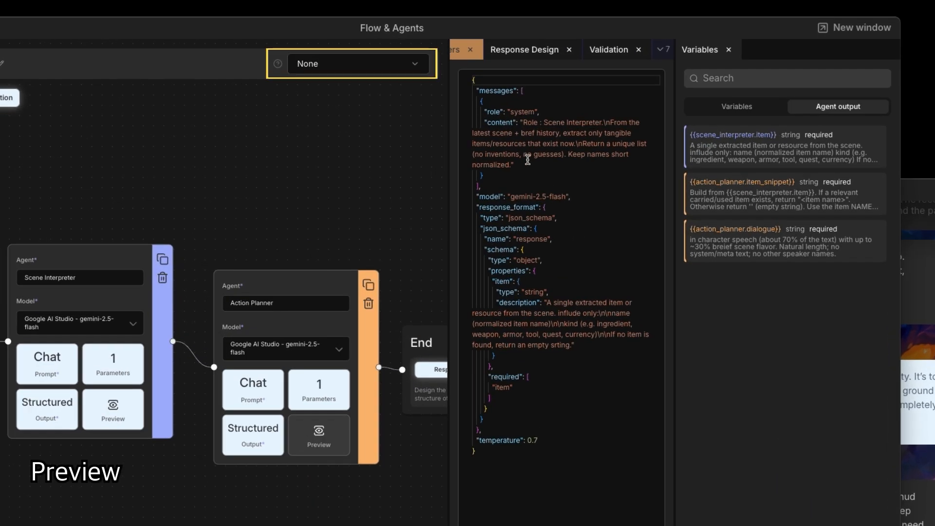
left_click(416, 67)
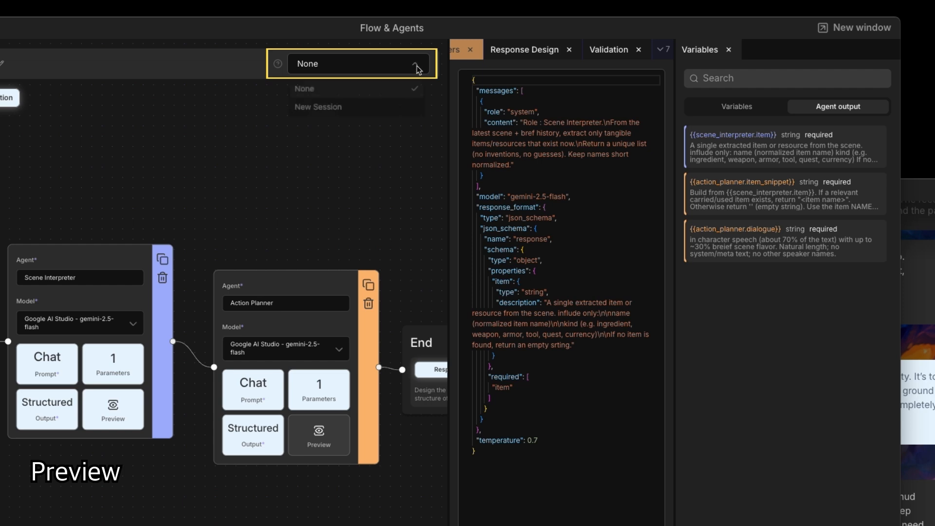
left_click(395, 108)
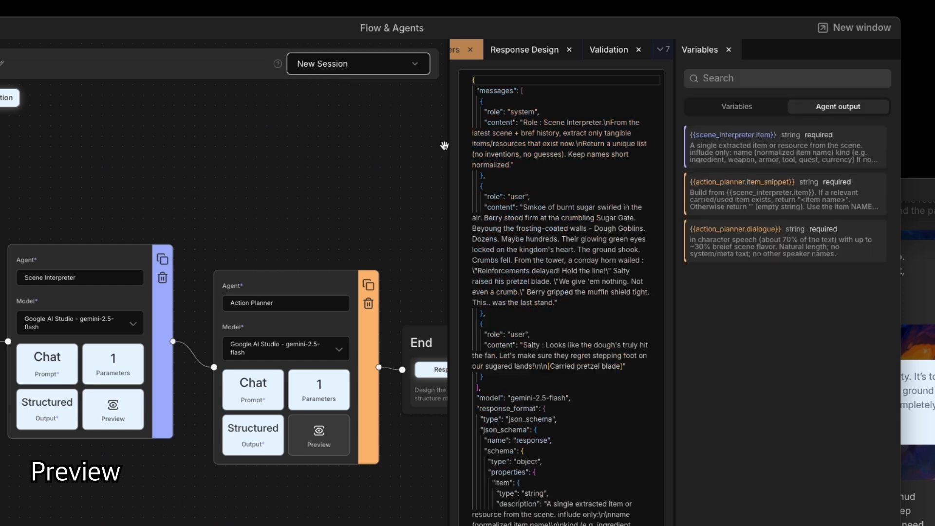
scroll(513, 185, "down", 1)
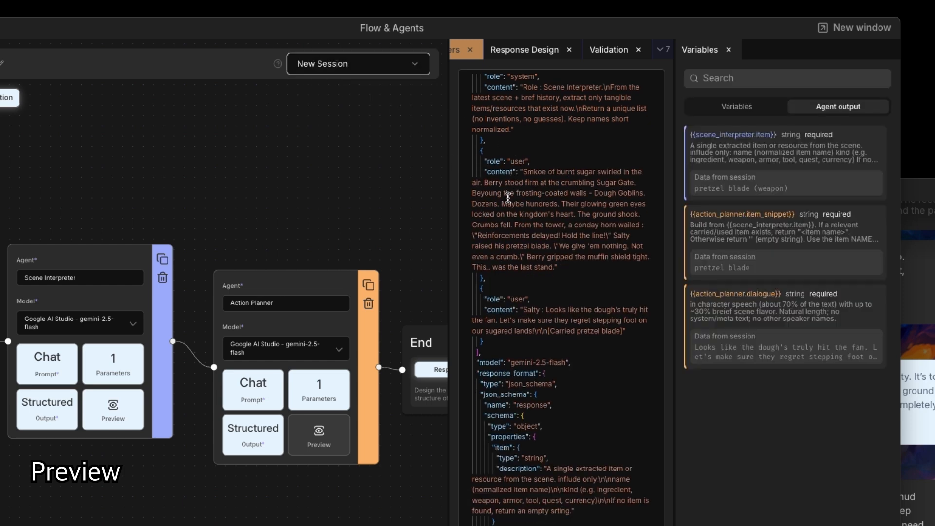
scroll(508, 198, "up", 1)
scroll(397, 352, "up", 2)
Preview the Action Planner agent's request first with no session and again with the data from New Session.
left_click(303, 472)
left_click(355, 67)
left_click(359, 88)
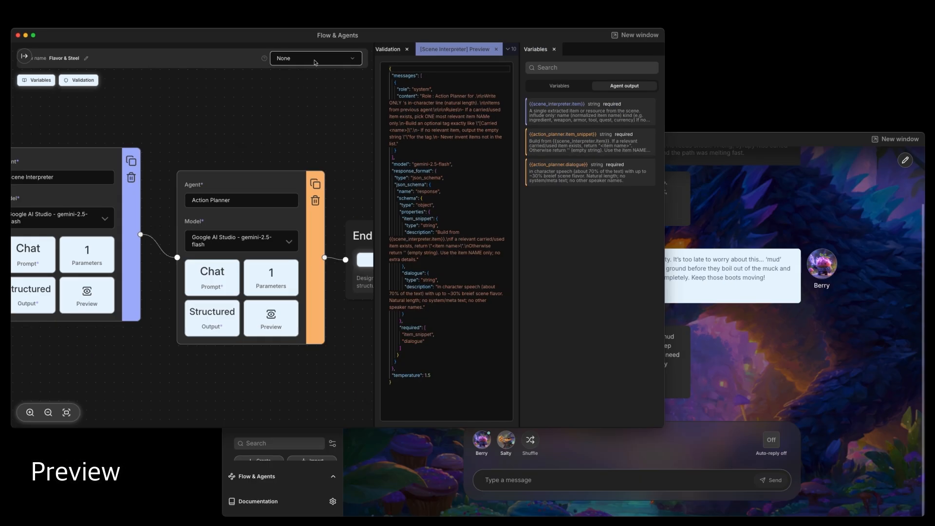
left_click(315, 58)
left_click(302, 86)
Send "See what I have! I got this magic muffin..." as Berry, ending with [Carried magic muffins], and generate Salty's reply.
left_click(711, 387)
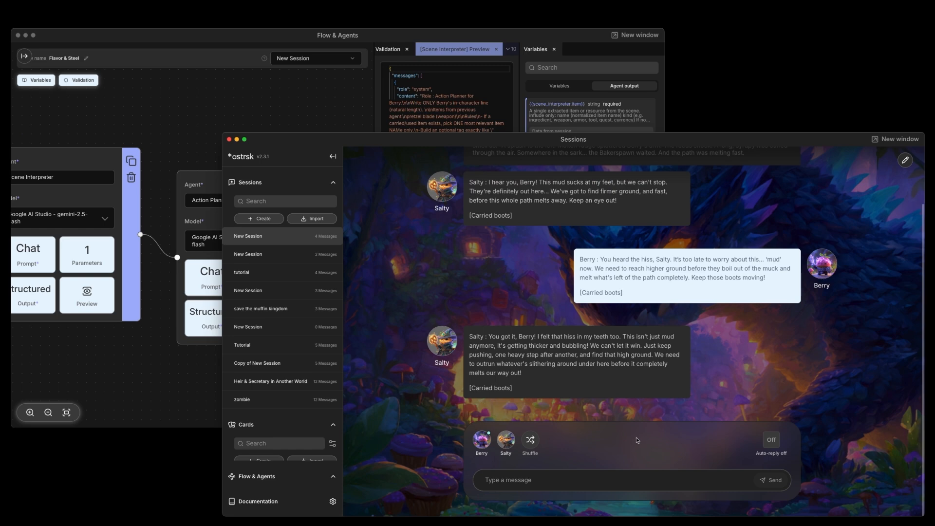
left_click(579, 483)
type("See what I have! I got this magic muffin. It might be able to help us. But I don't really know how to use it...")
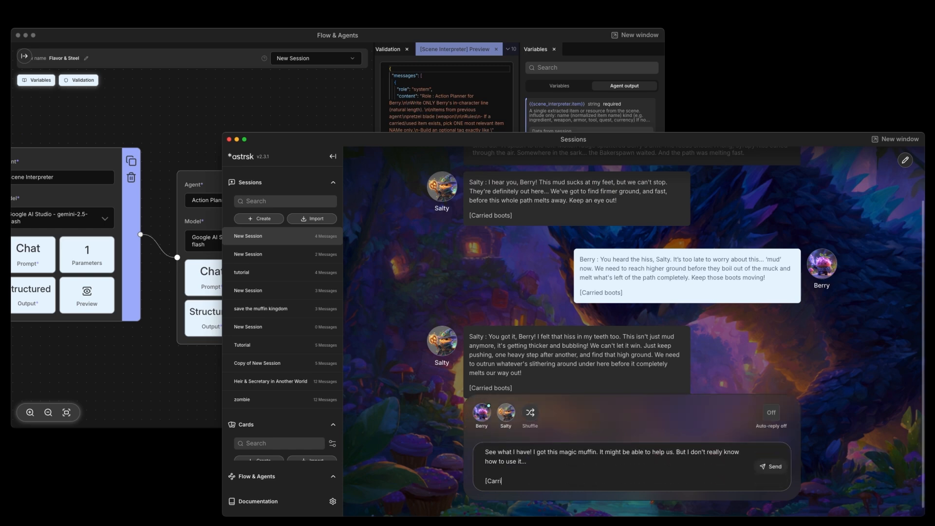
left_click(511, 442)
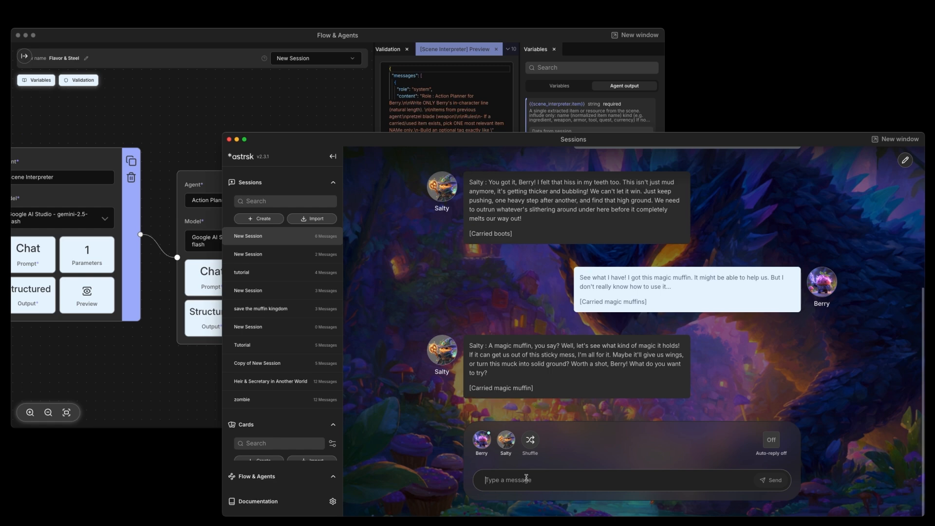
Start drafting another session message beginning with "I want to make sure the".
left_click(511, 475)
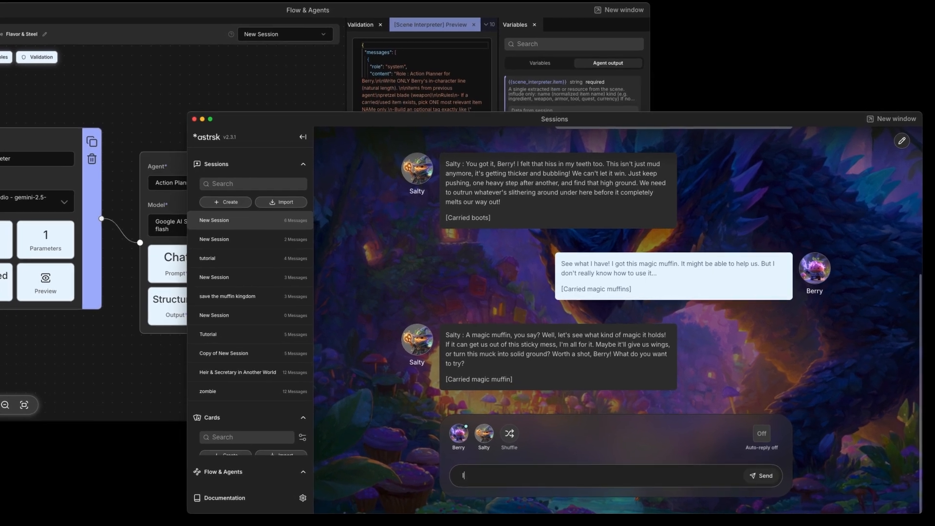
type("I want to make sure the")
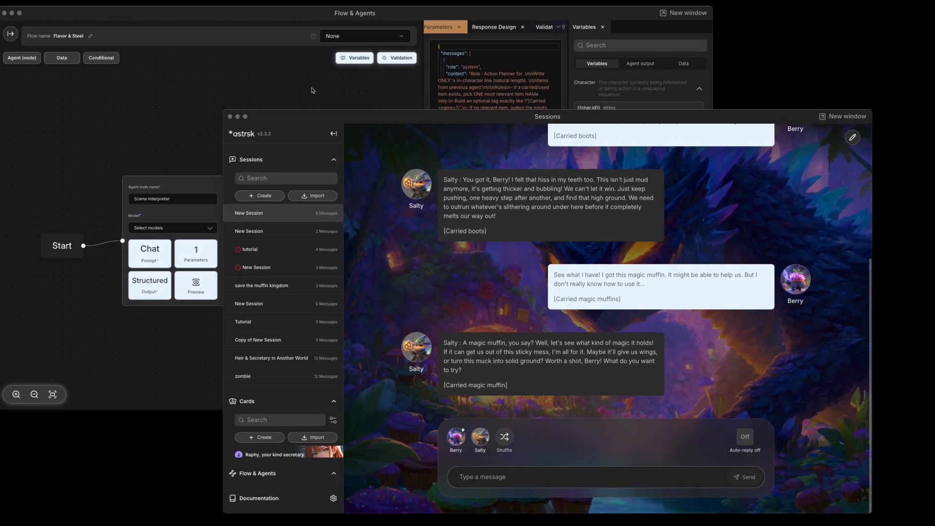
Return to the Flavor & Steel flow and open the response design of its End node.
left_click(312, 90)
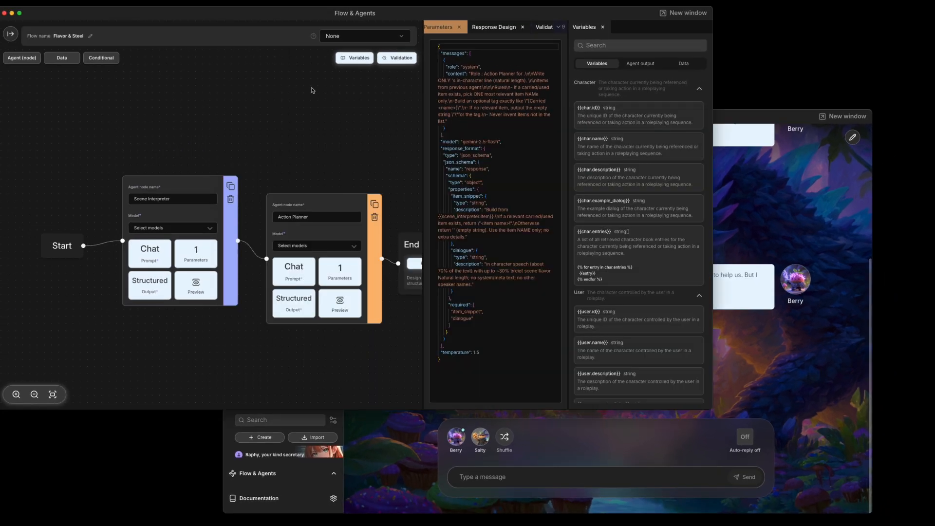
left_click_drag(420, 132, 307, 126)
left_click(338, 256)
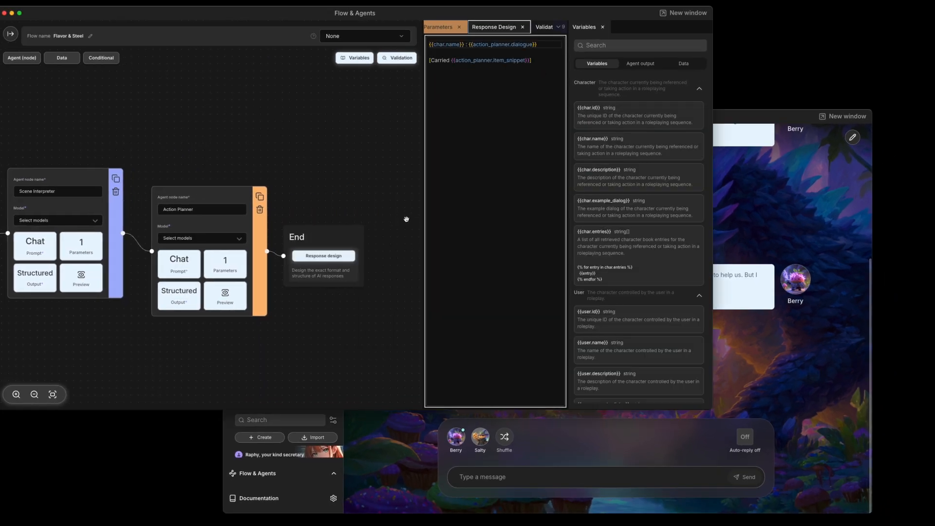
Move the flow window aside and review the session's messages from the latest reply back to the opening scene.
left_click_drag(582, 15, 598, 250)
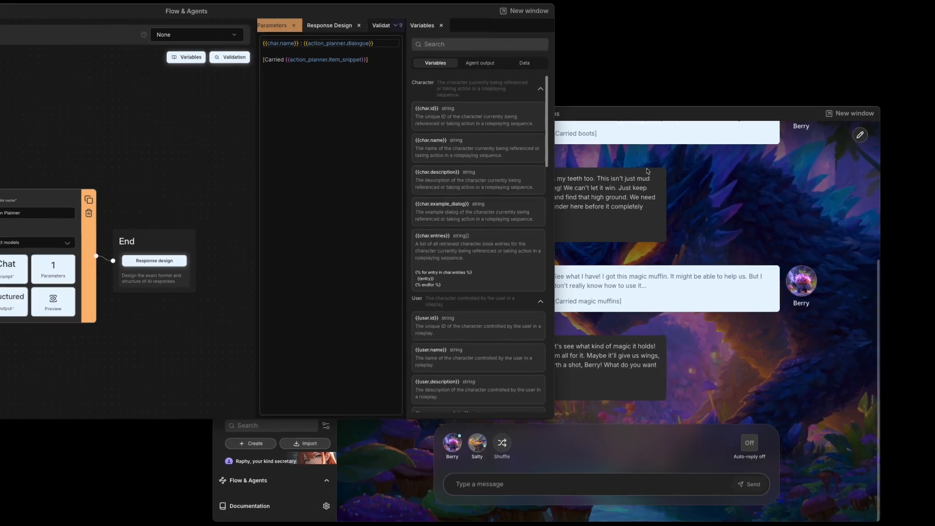
left_click_drag(634, 119, 633, 120)
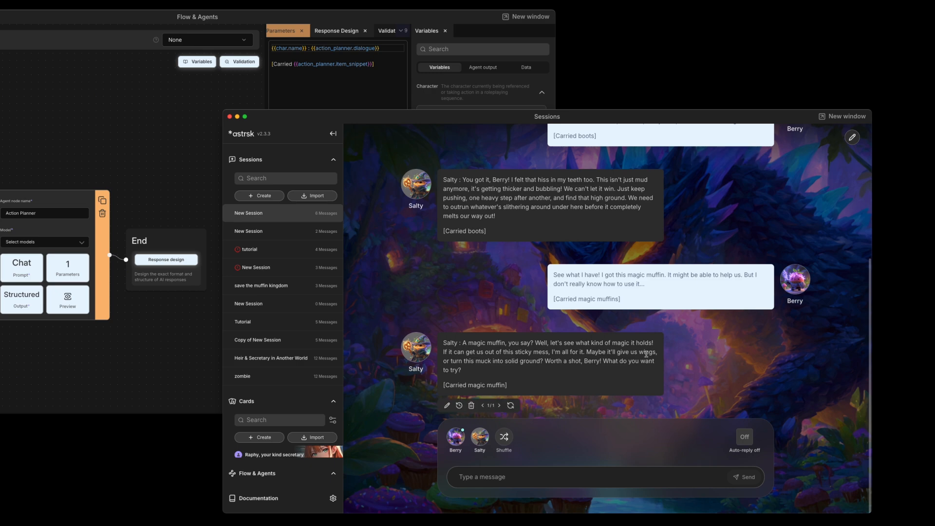
scroll(548, 377, "up", 3)
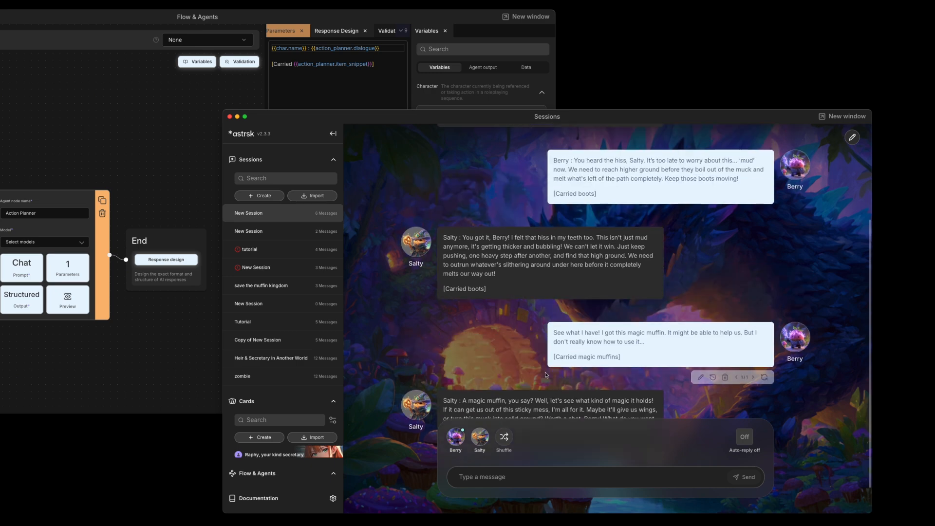
scroll(547, 375, "up", 1)
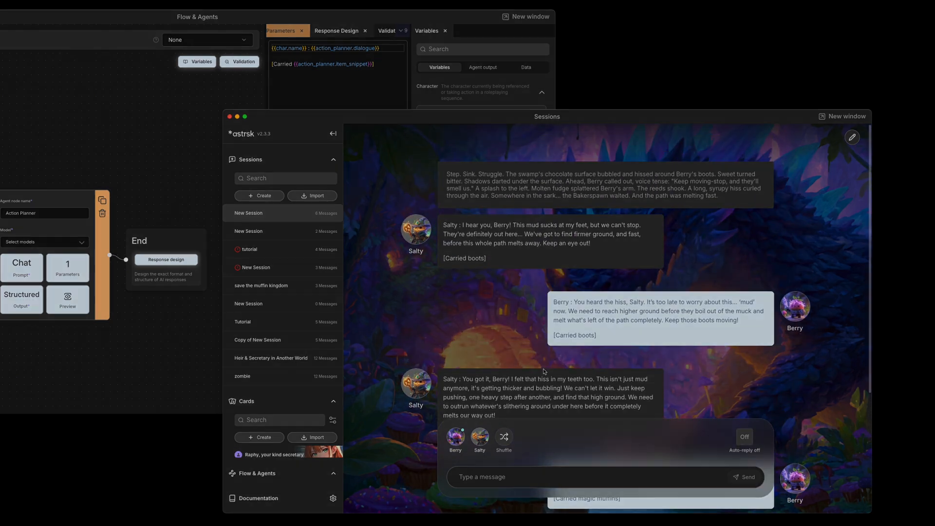